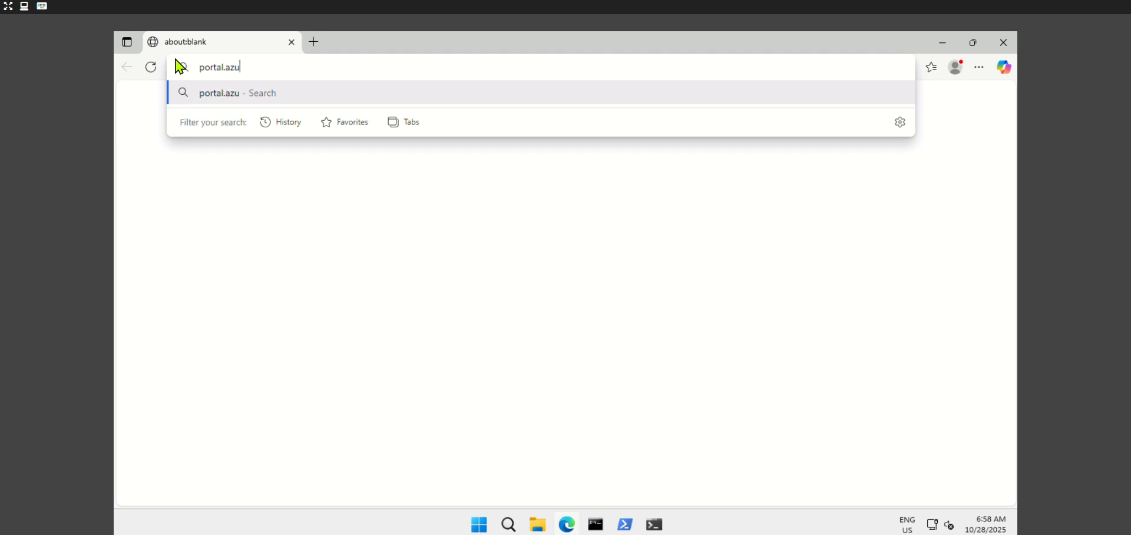
Navigate Microsoft Edge to portal.azure.com to reach the Azure sign-in page
key(Return)
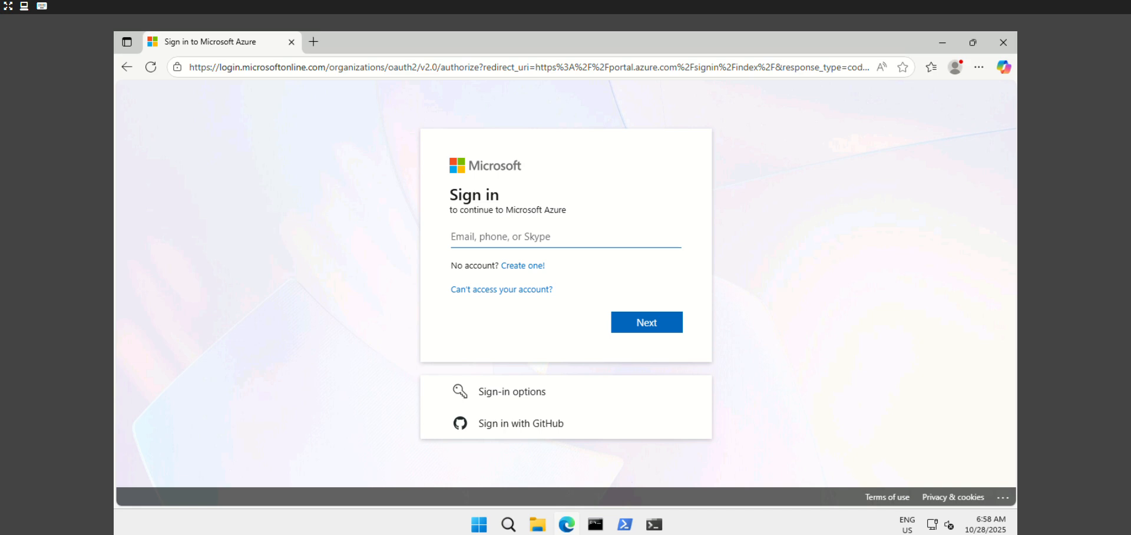
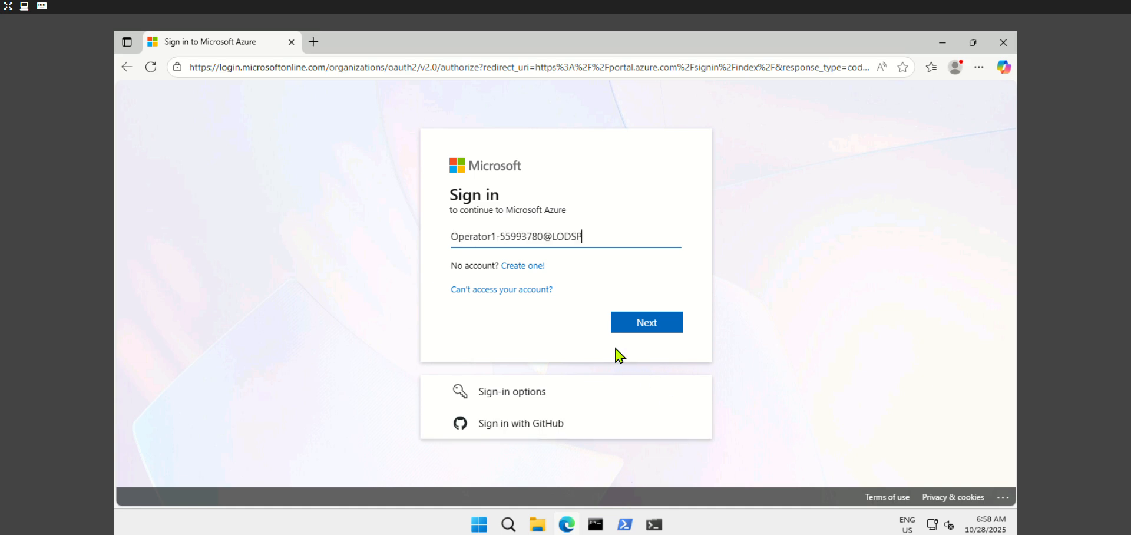
Enter the operator account's e-mail and paste its temporary access pass
click(642, 328)
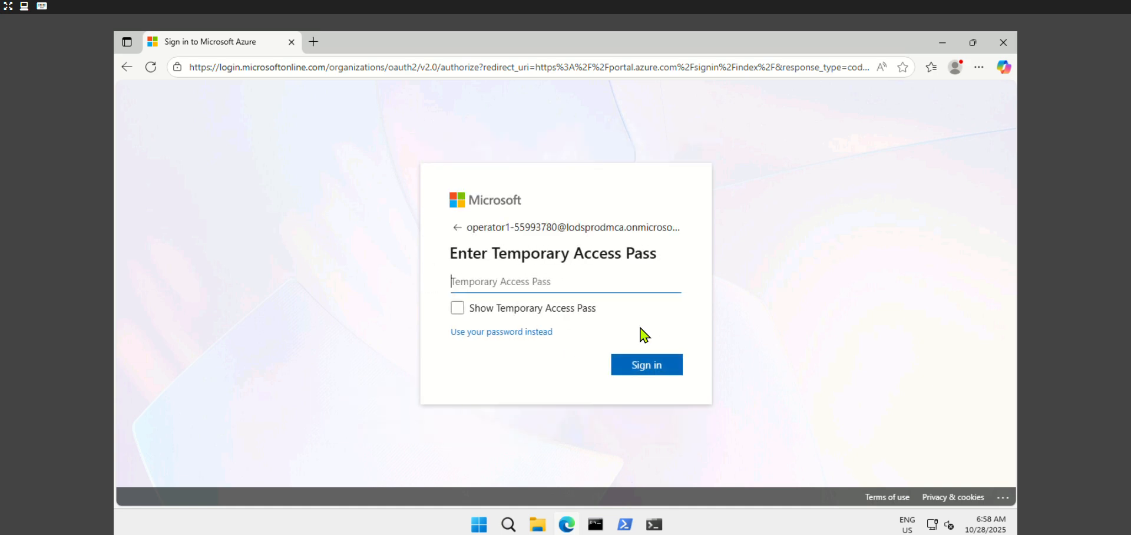
click(628, 284)
key(ctrl+v)
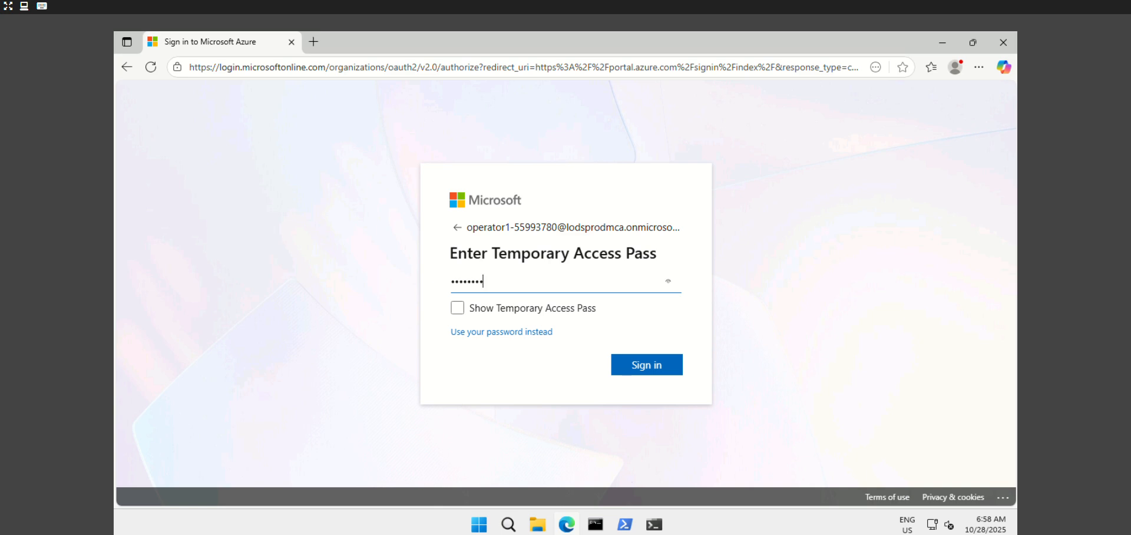
Switch to the lab user account's e-mail, paste its temporary access pass, and sign in without saving the password
click(457, 227)
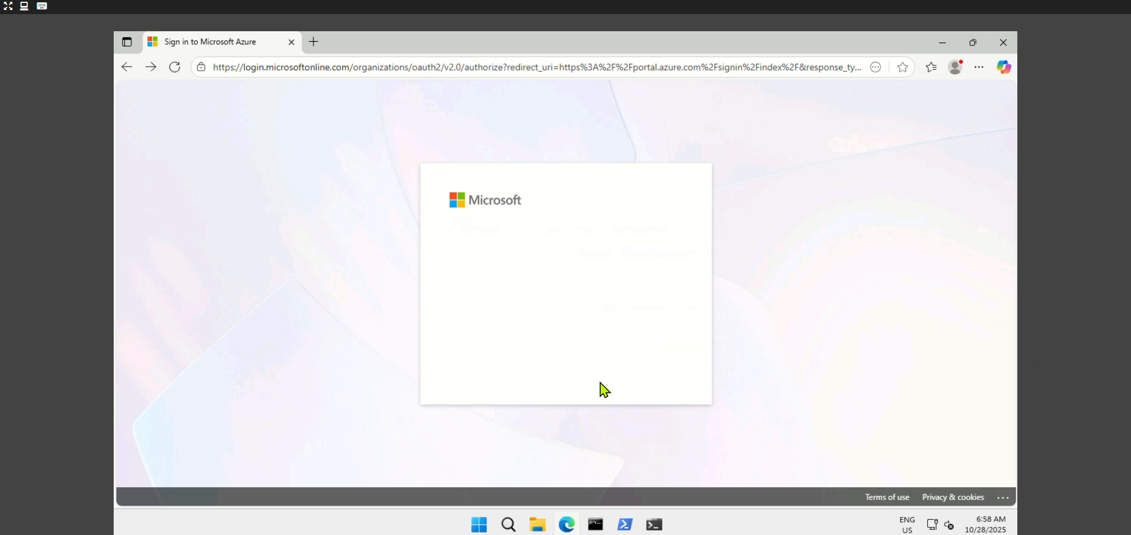
drag(677, 238, 337, 229)
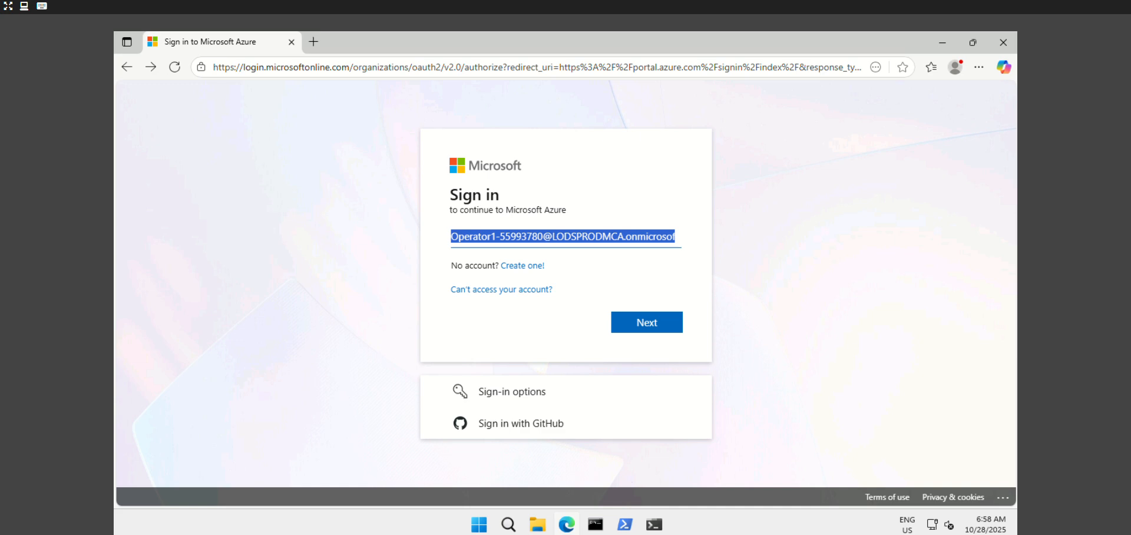
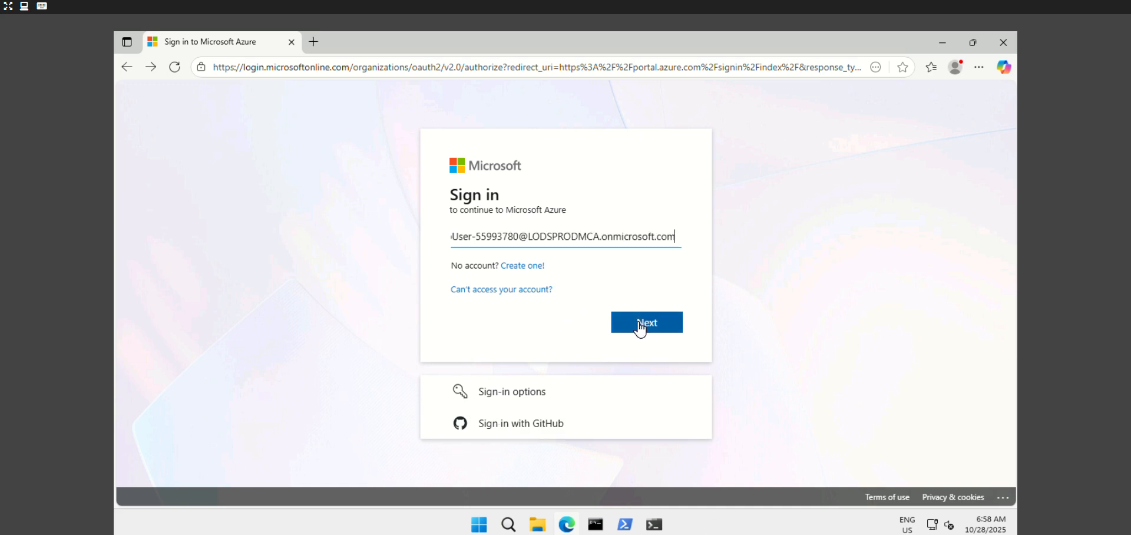
click(640, 329)
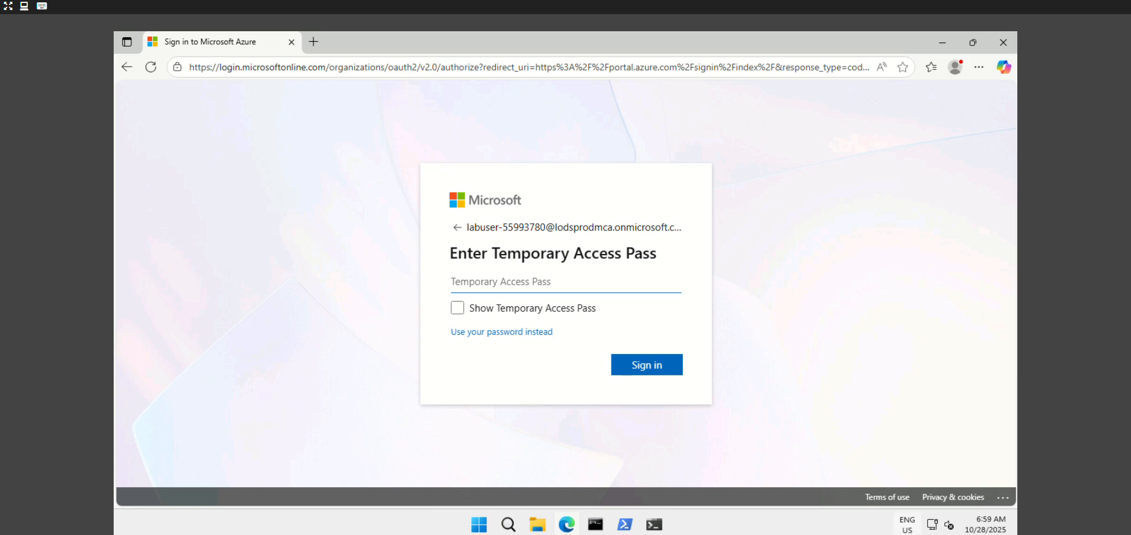
key(ctrl+v)
click(619, 366)
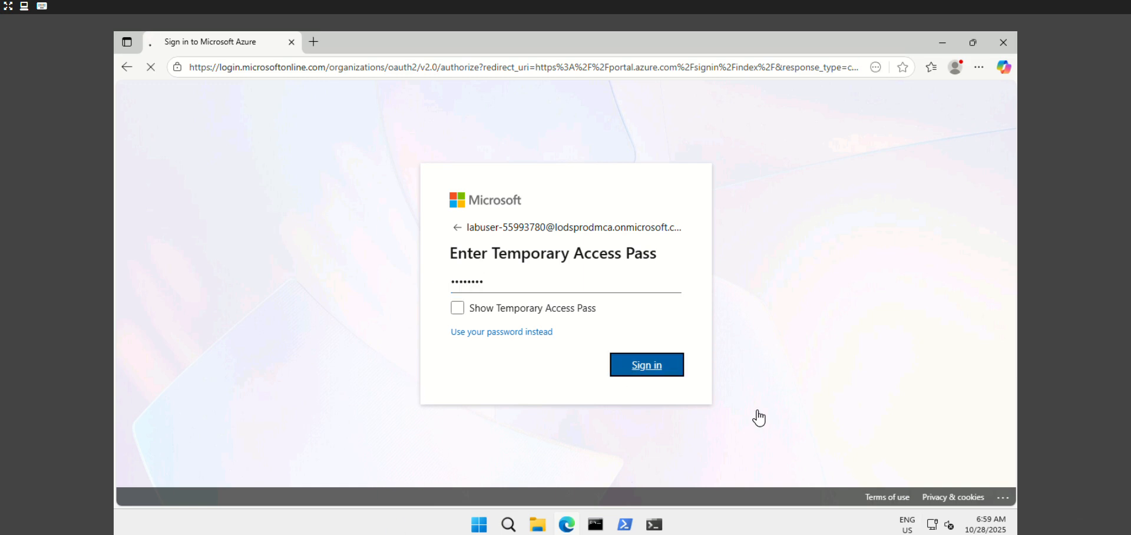
click(868, 241)
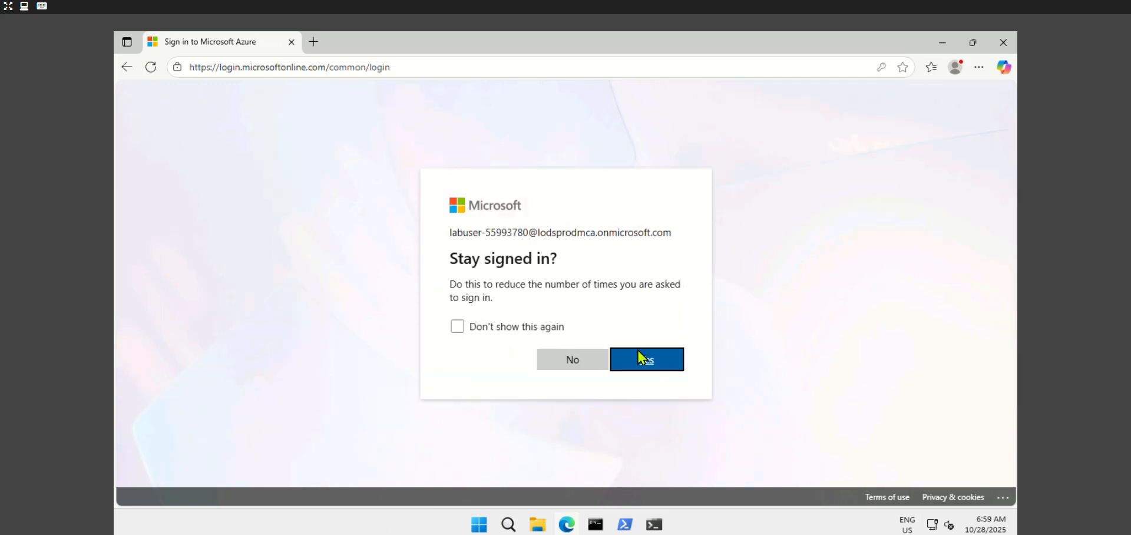
Choose to stay signed in and land on the Azure portal home page's search box
click(647, 359)
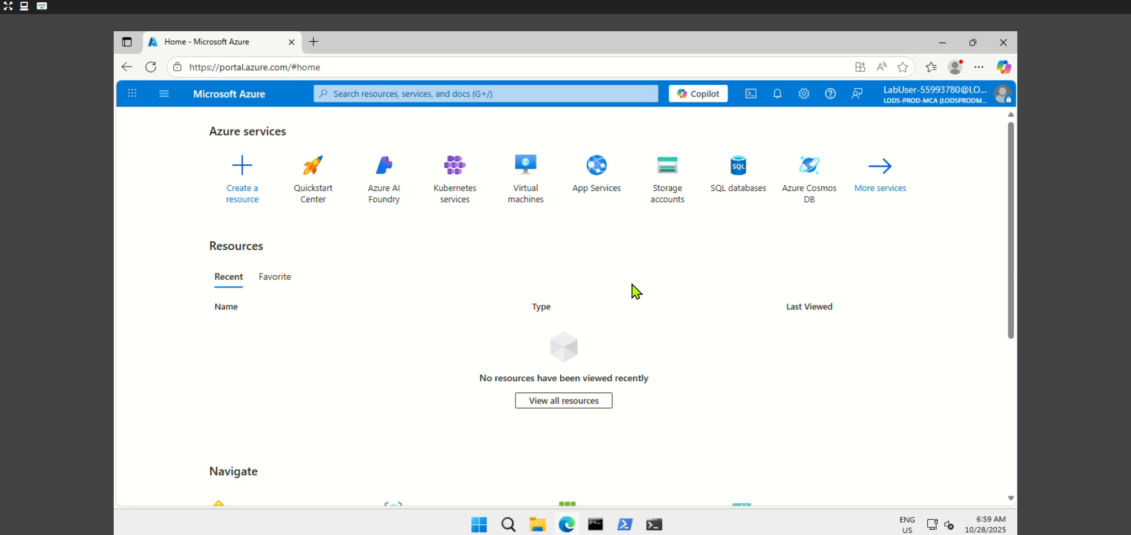
click(374, 93)
Start a new Log Analytics workspace and place it in resource group RG2
text(log an)
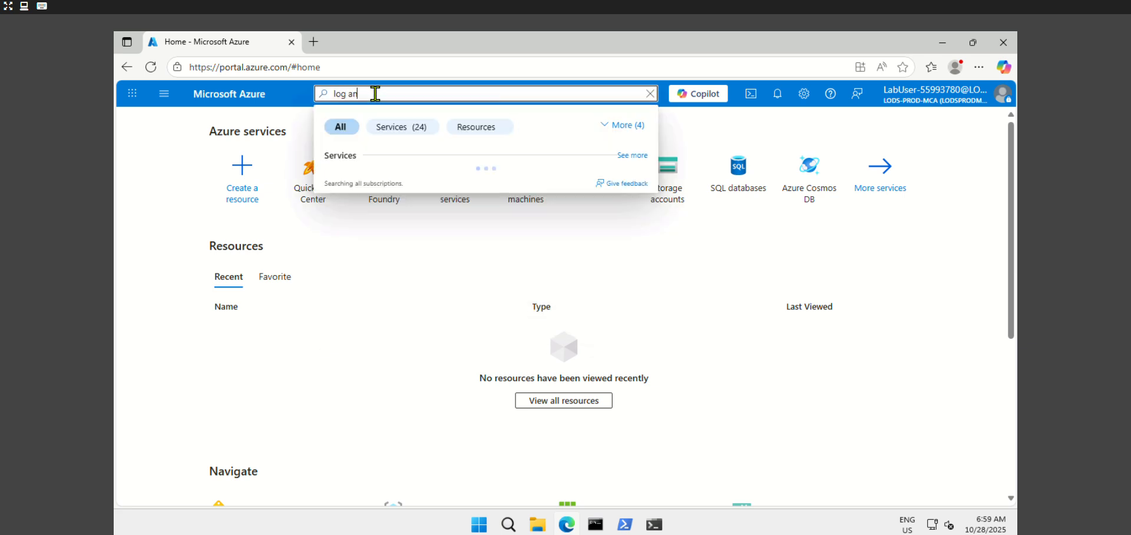
text(alytics)
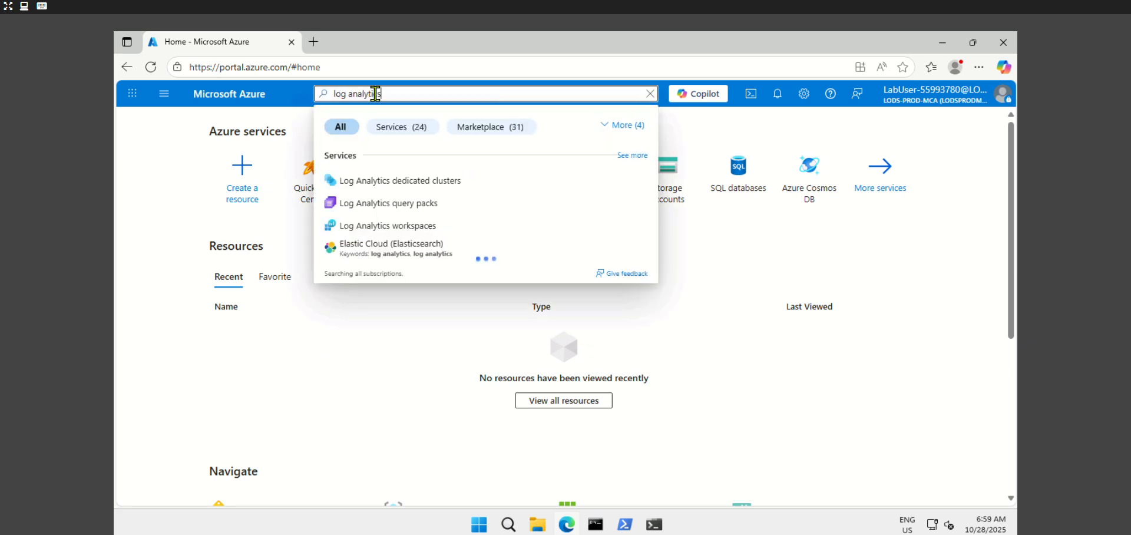
click(409, 225)
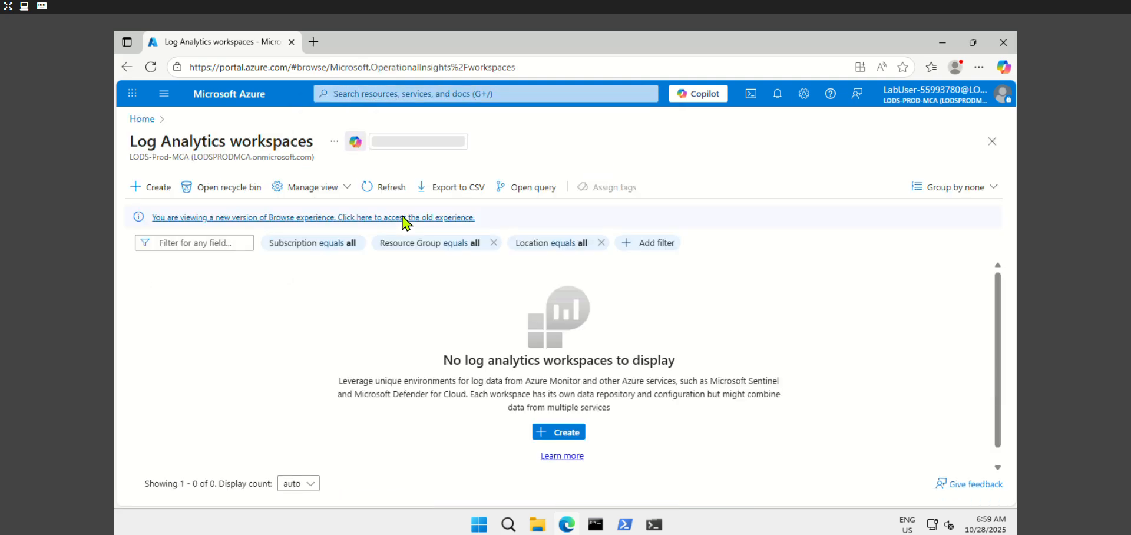
click(156, 187)
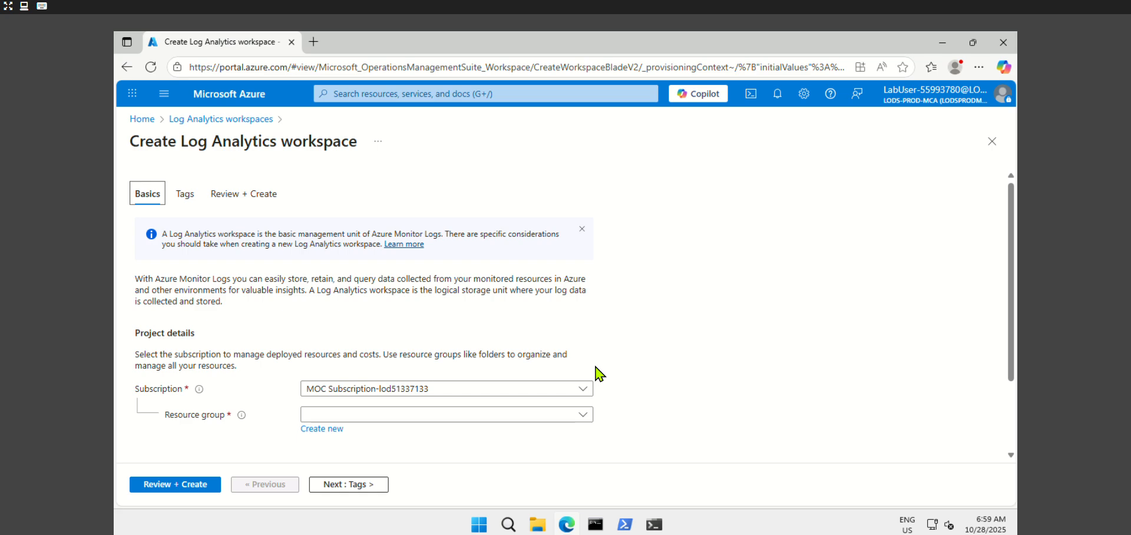
scroll(596, 371, down, 2)
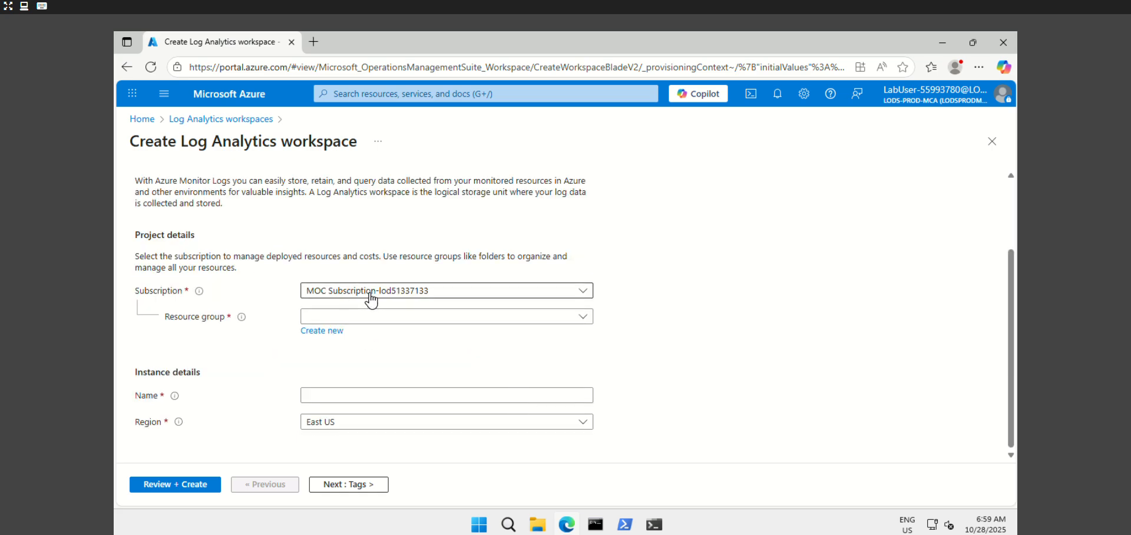
click(424, 318)
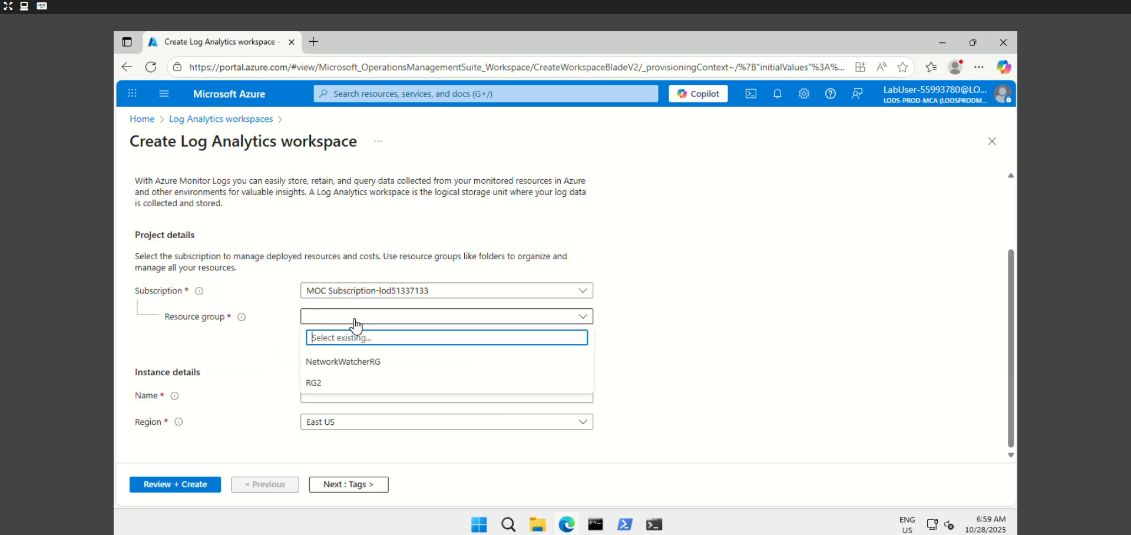
click(339, 384)
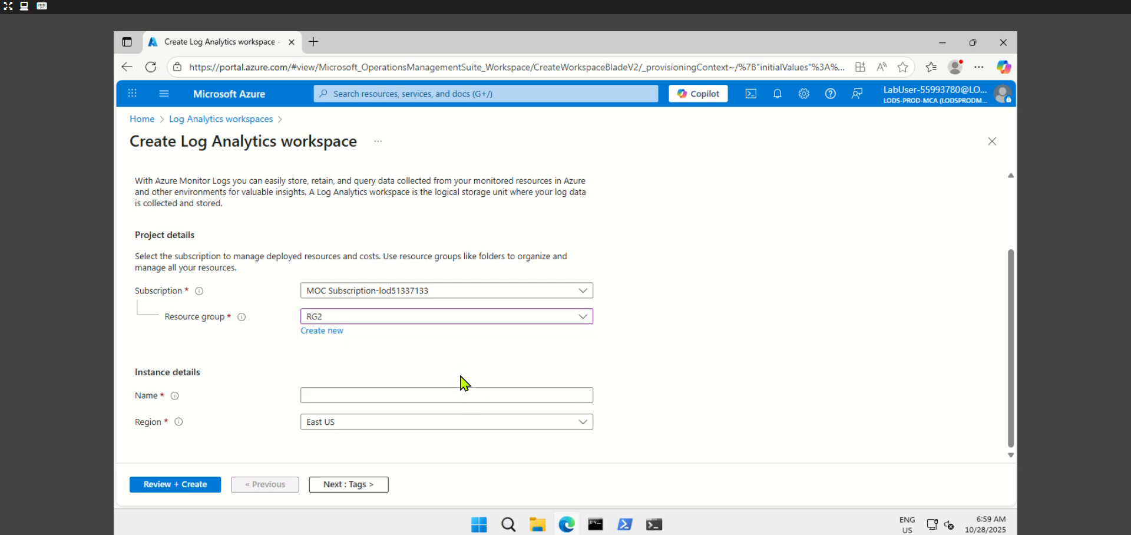
Name the workspace TestLogWorkspace and set its region to West US
click(404, 396)
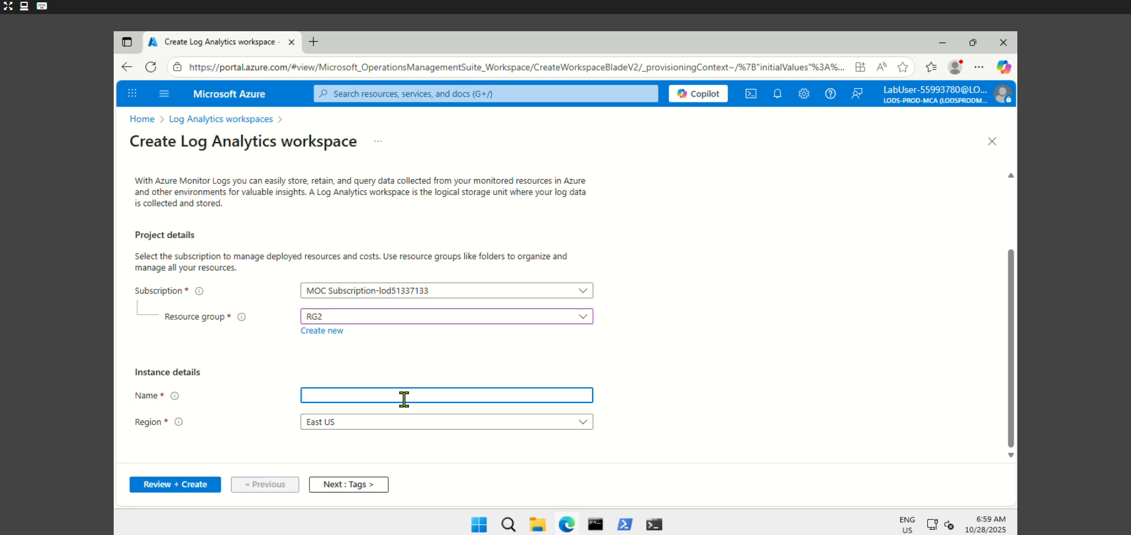
text(TestLogWorkspace)
click(351, 423)
click(352, 423)
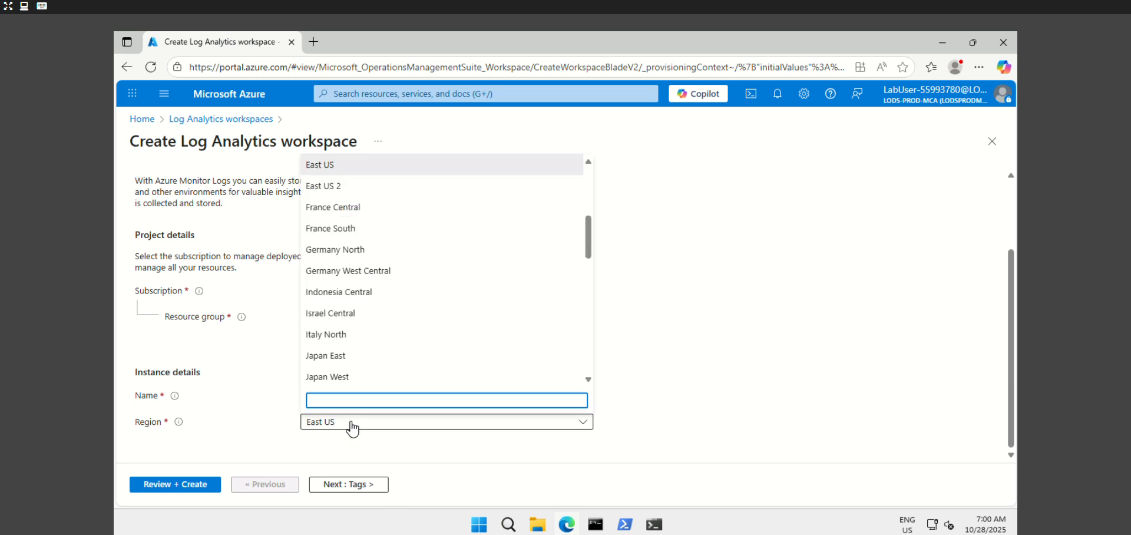
scroll(377, 336, down, 1)
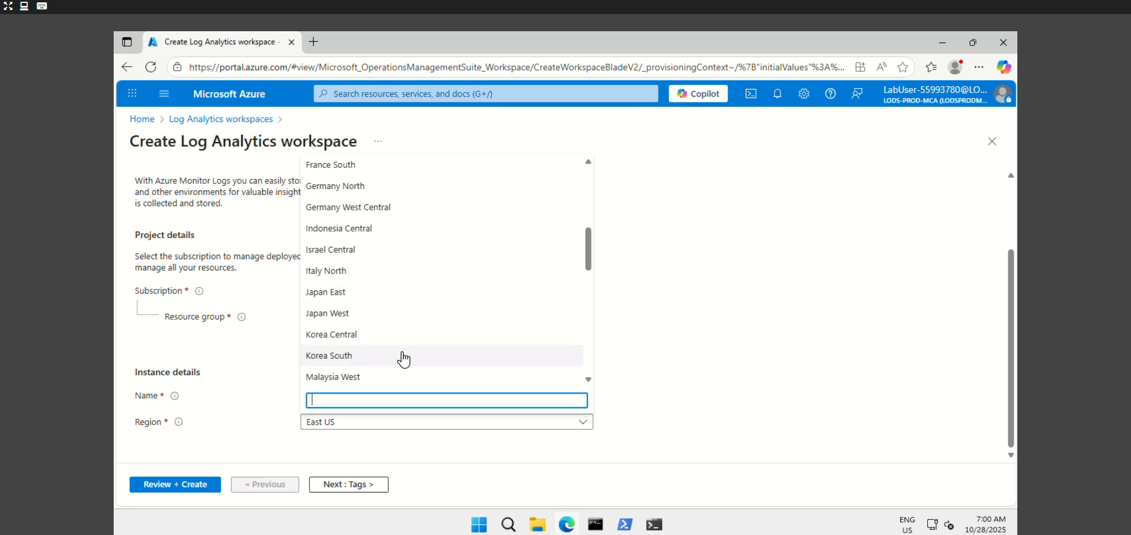
scroll(399, 356, down, 1)
text(west)
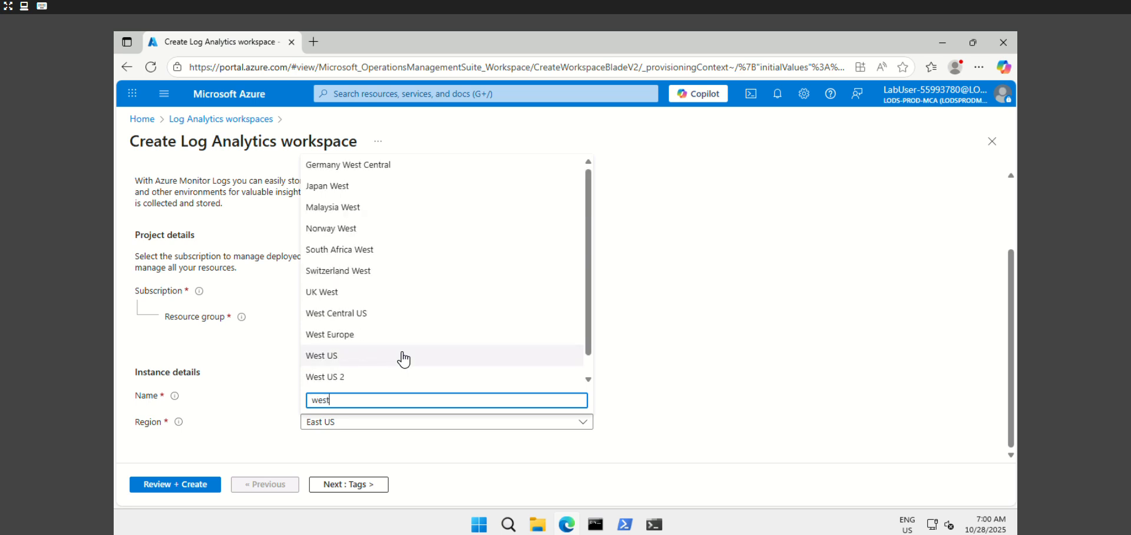
click(356, 356)
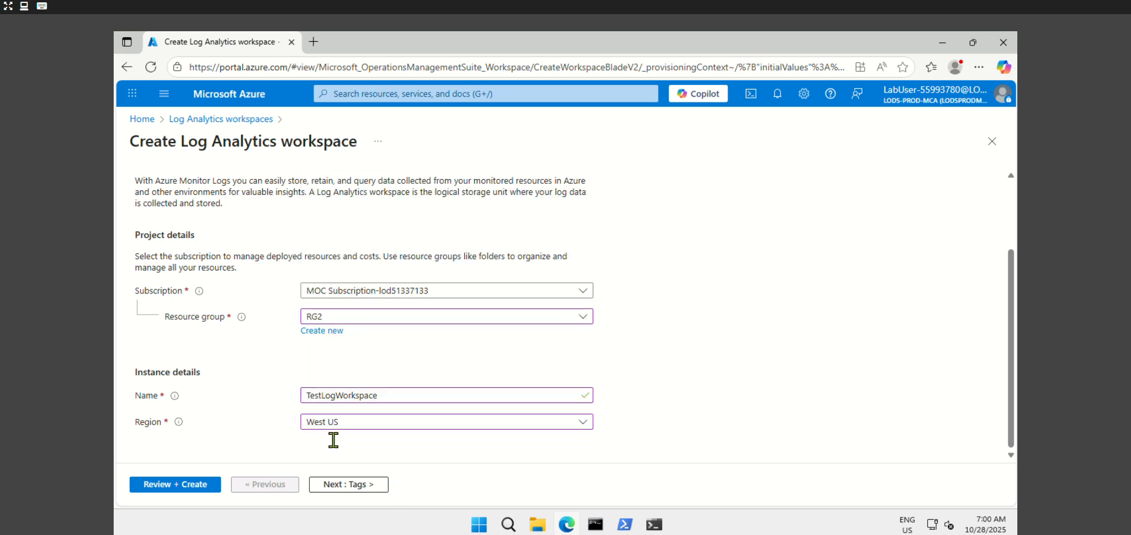
Validate the workspace settings, which pass with the Pay-as-you-go (Per GB 2018) pricing tier
click(154, 484)
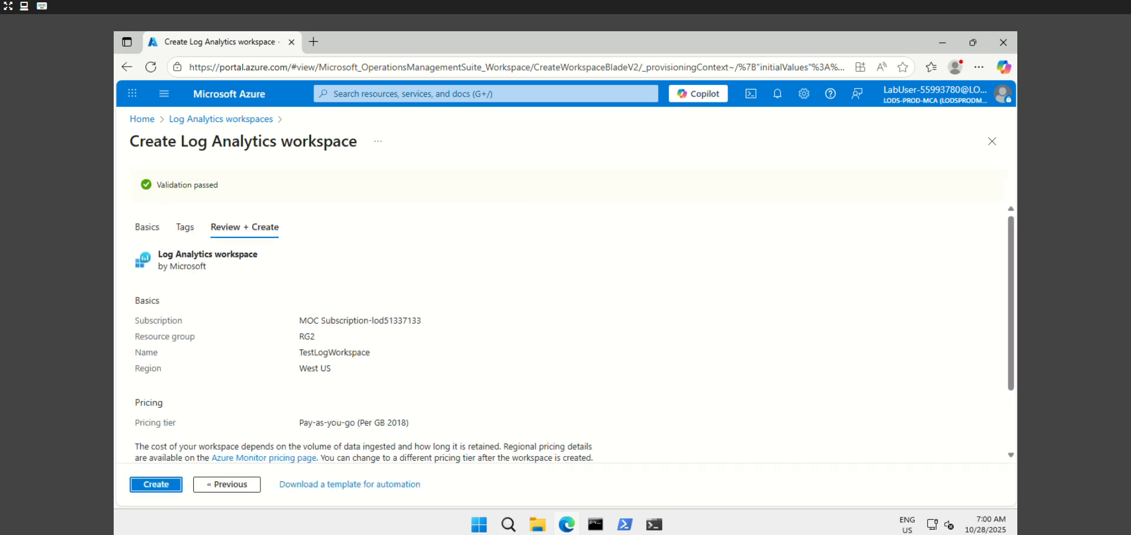
Create TestLogWorkspace and wait until its deployment to RG2 completes
click(149, 486)
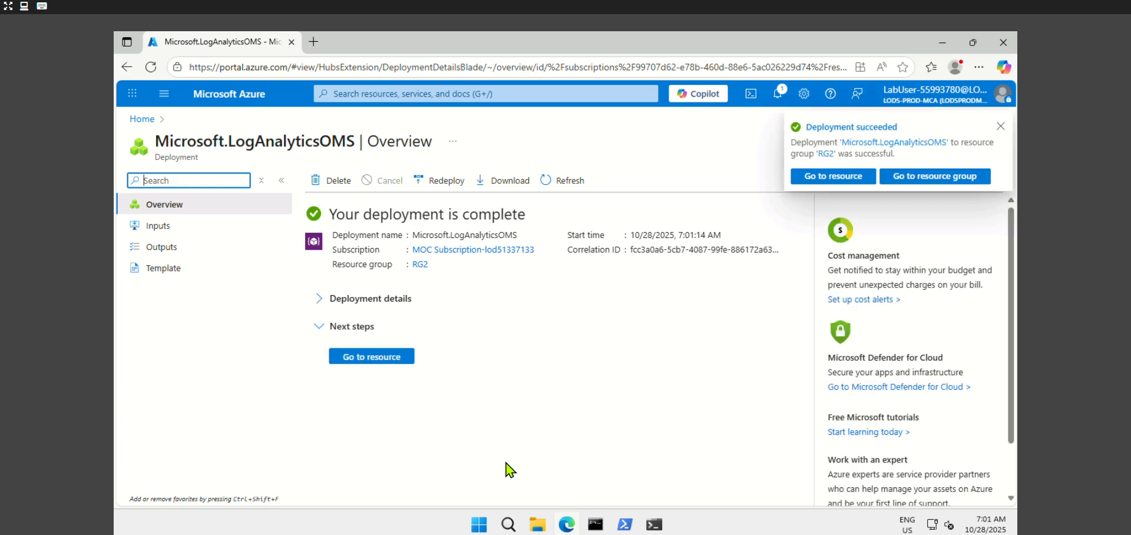
Go to the new TestLogWorkspace, then search for and open the Microsoft Sentinel service
click(351, 357)
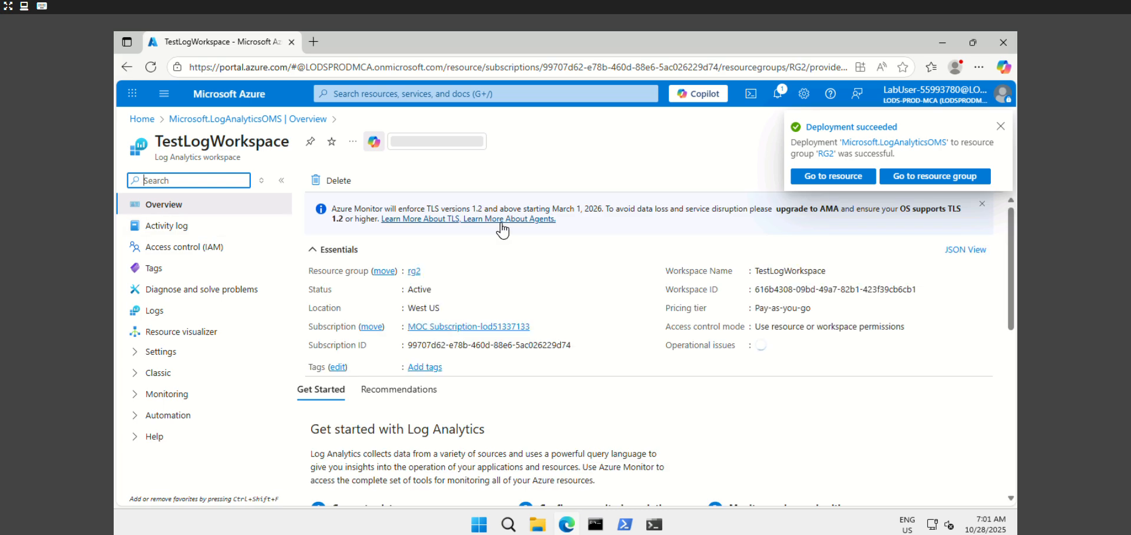
click(411, 95)
text(sentinel)
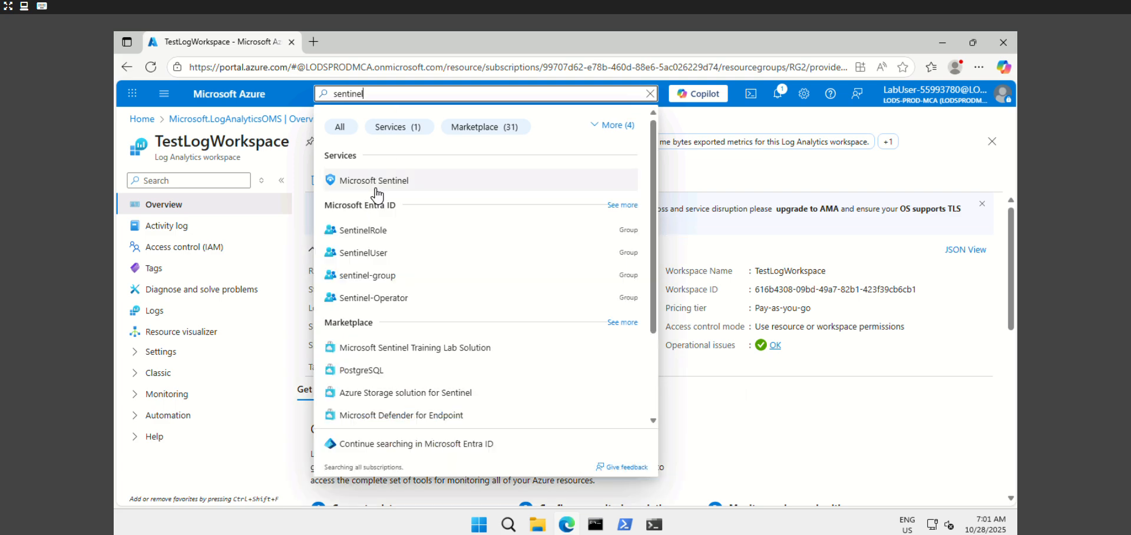
click(377, 181)
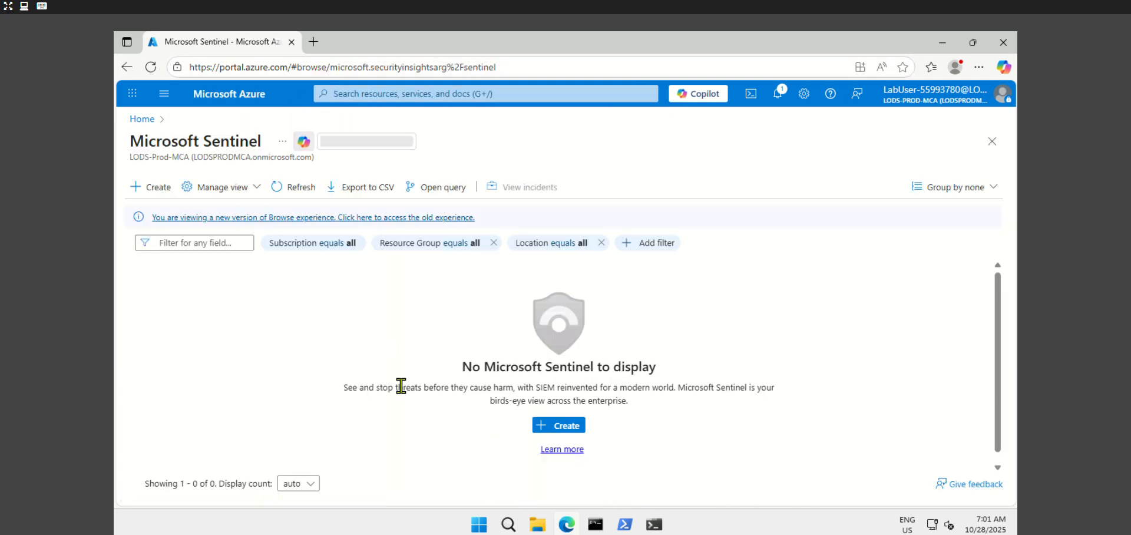
Add Microsoft Sentinel to TestLogWorkspace, activating its free trial through 11/28/2025
click(154, 186)
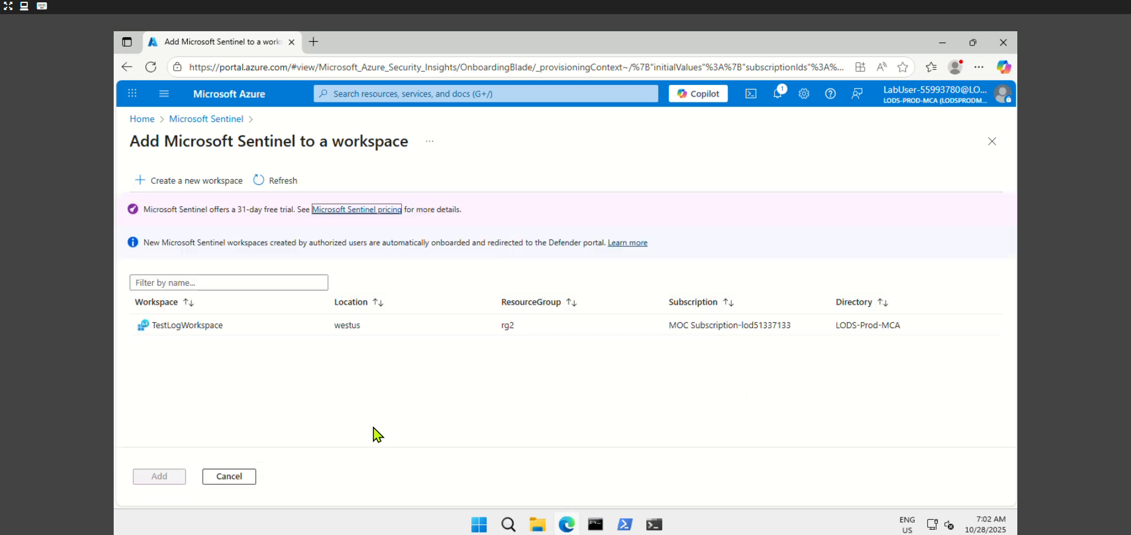
click(222, 324)
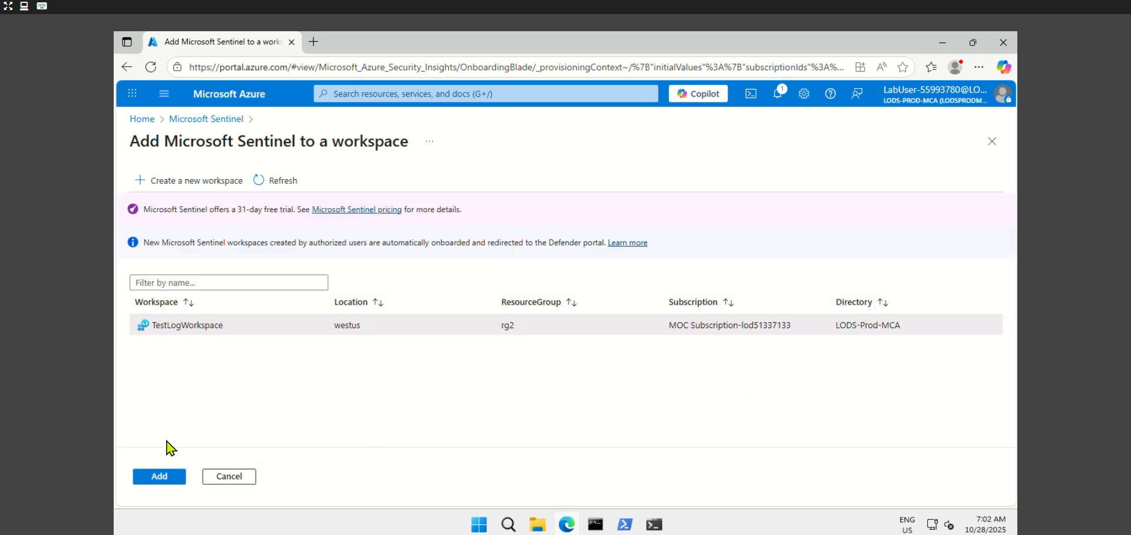
click(158, 477)
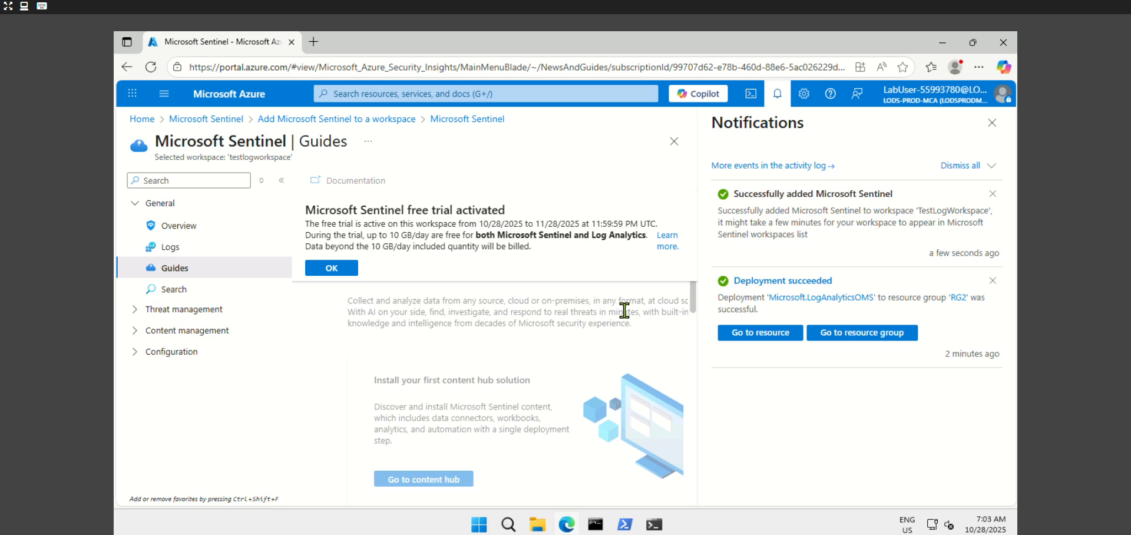
Expand the Sentinel menu, view its overview showing 0 incidents, and open recent services
click(260, 183)
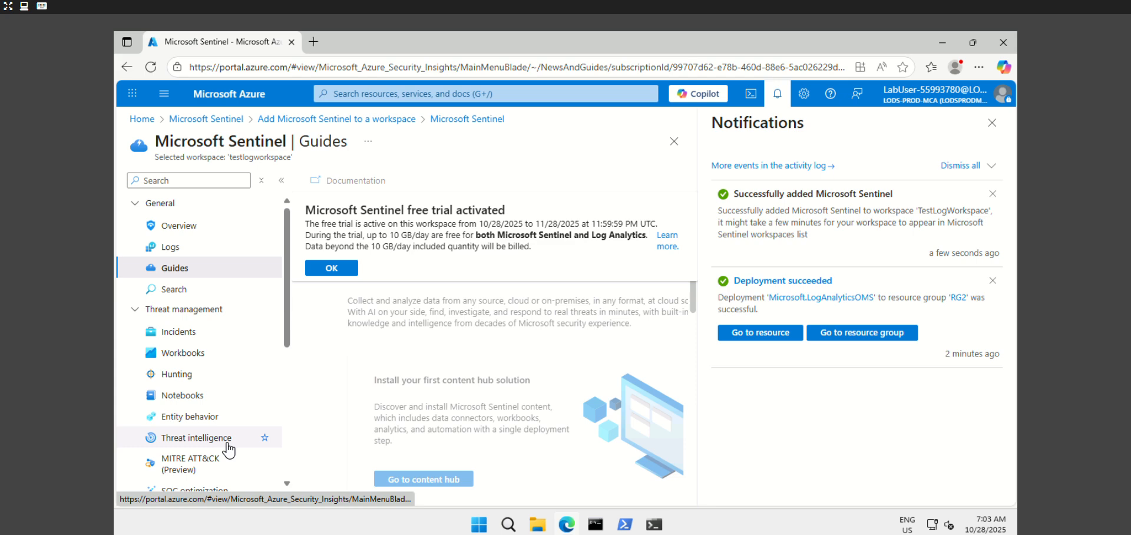
click(223, 226)
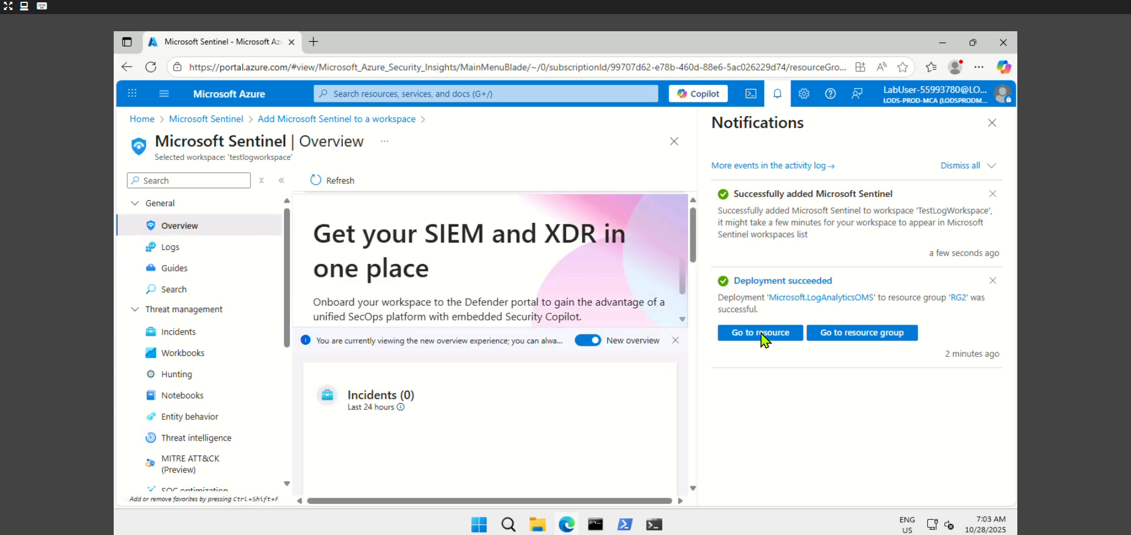
click(364, 95)
Open TestLogWorkspace's Access control (IAM) and begin Add role assignment, dismissing notifications
click(425, 250)
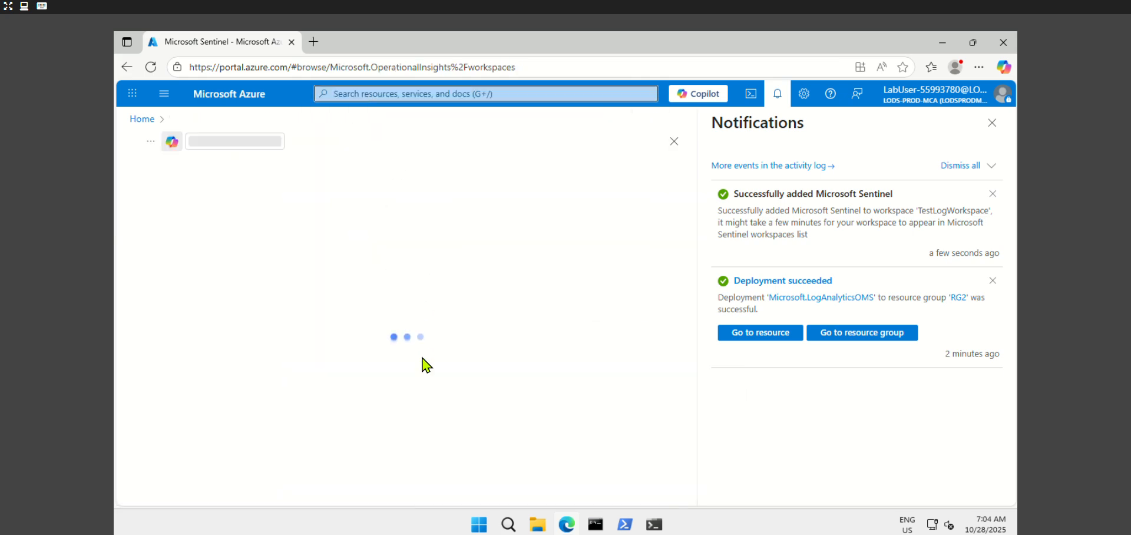
click(195, 307)
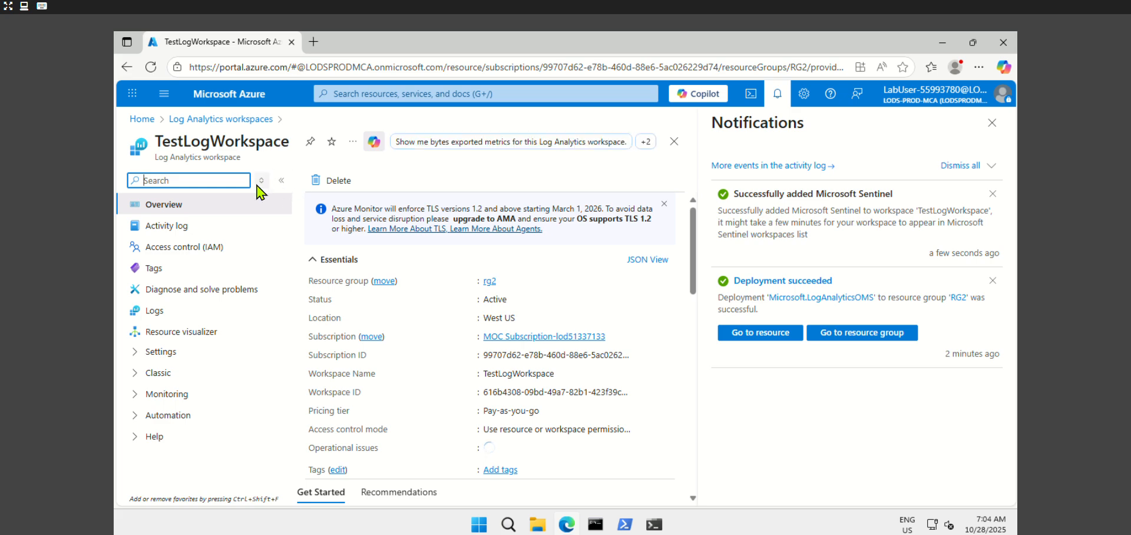
click(221, 249)
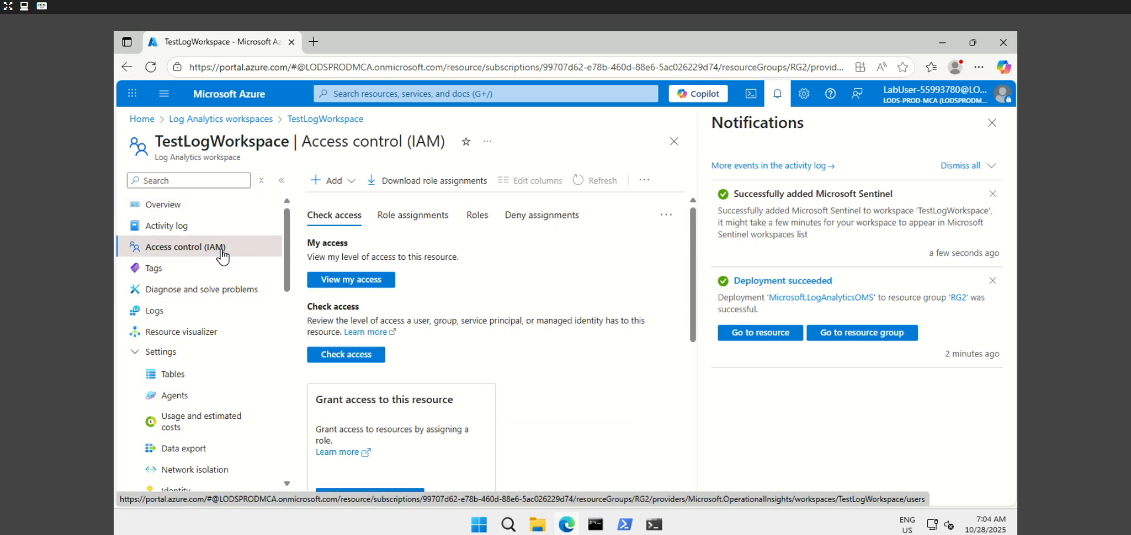
click(330, 180)
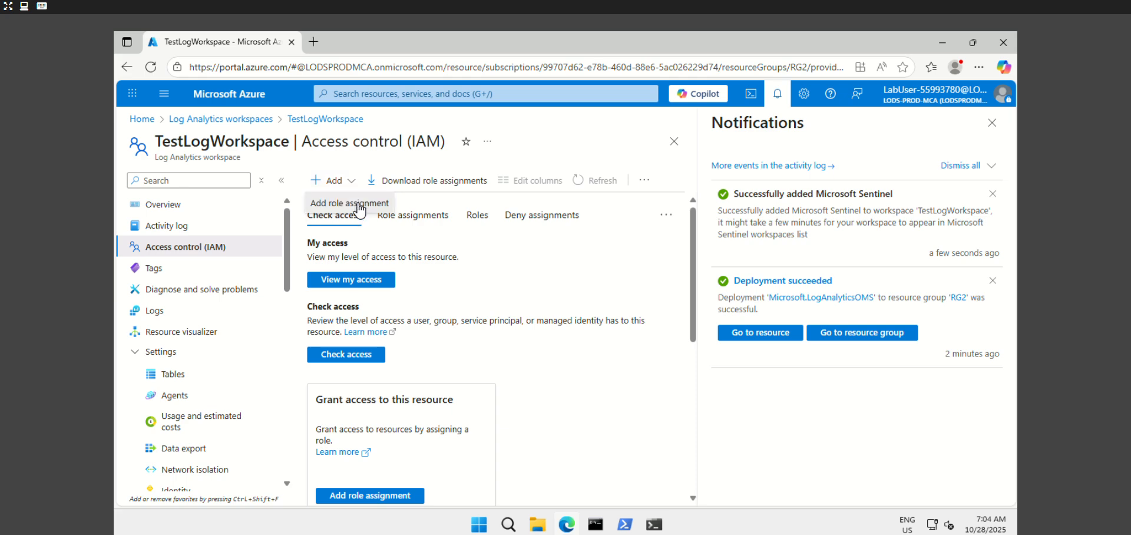
click(347, 208)
click(991, 124)
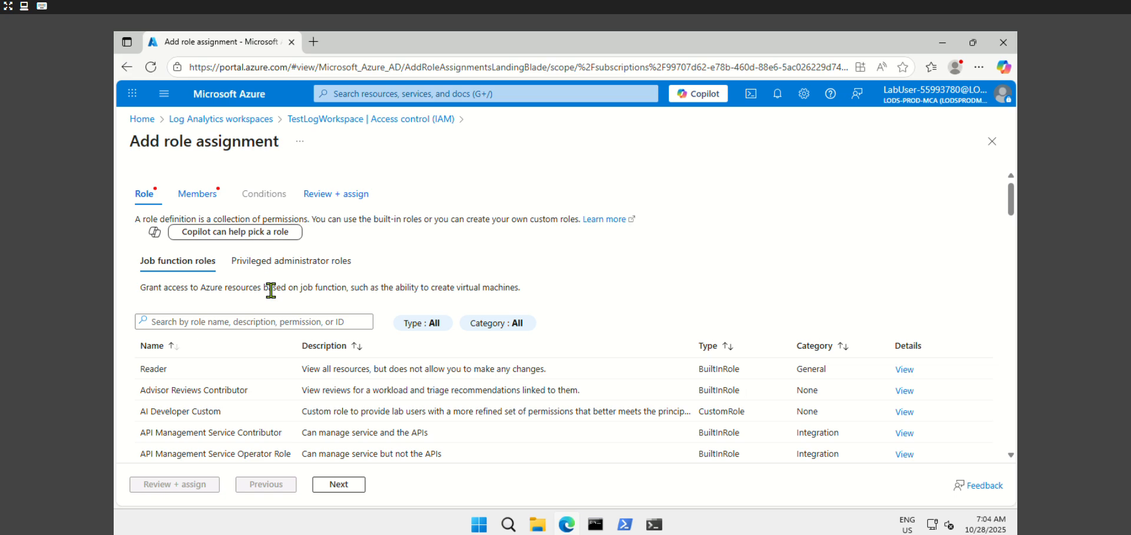
Filter roles by 'sentinel', select Microsoft Sentinel Contributor, and continue to the Members step
click(257, 323)
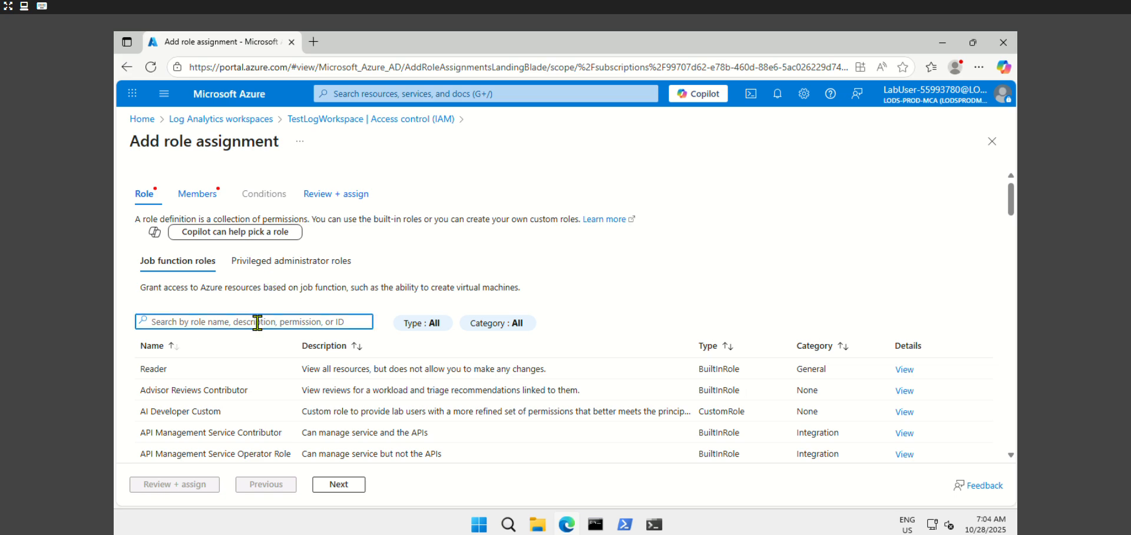
scroll(340, 348, down, 8)
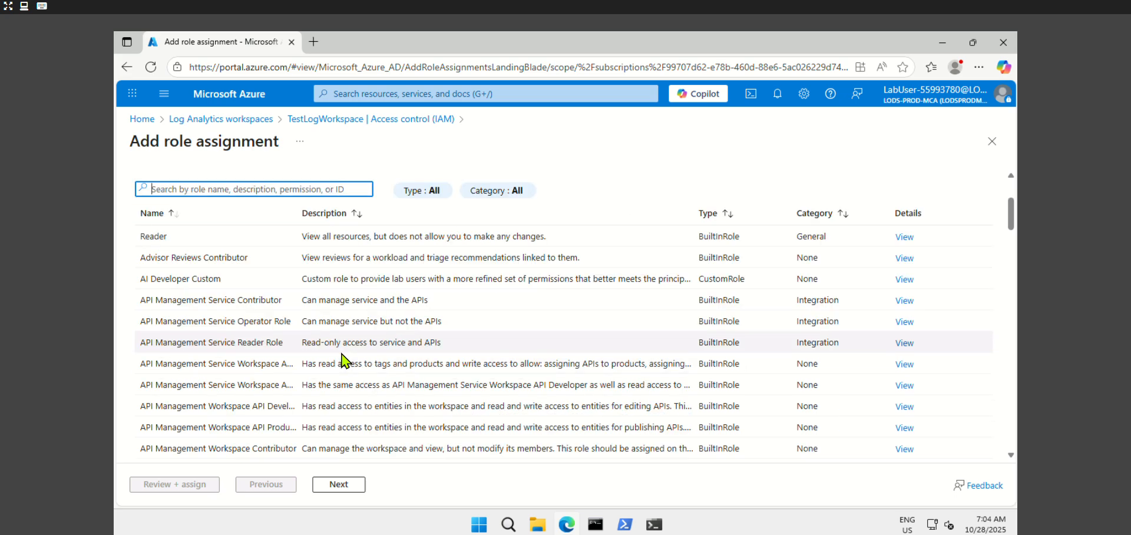
scroll(340, 347, up, 8)
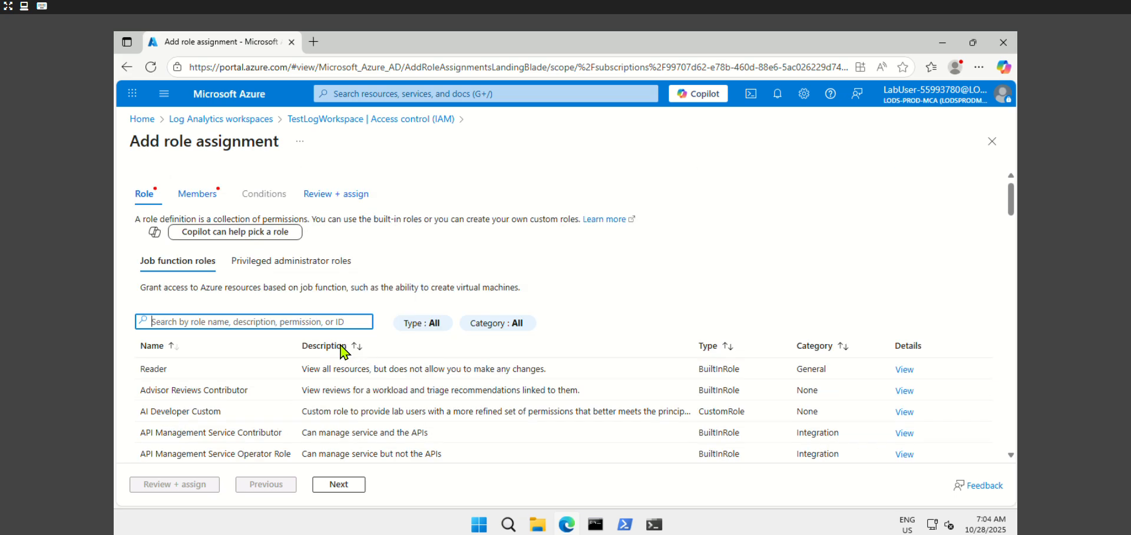
click(203, 321)
text(sentinel)
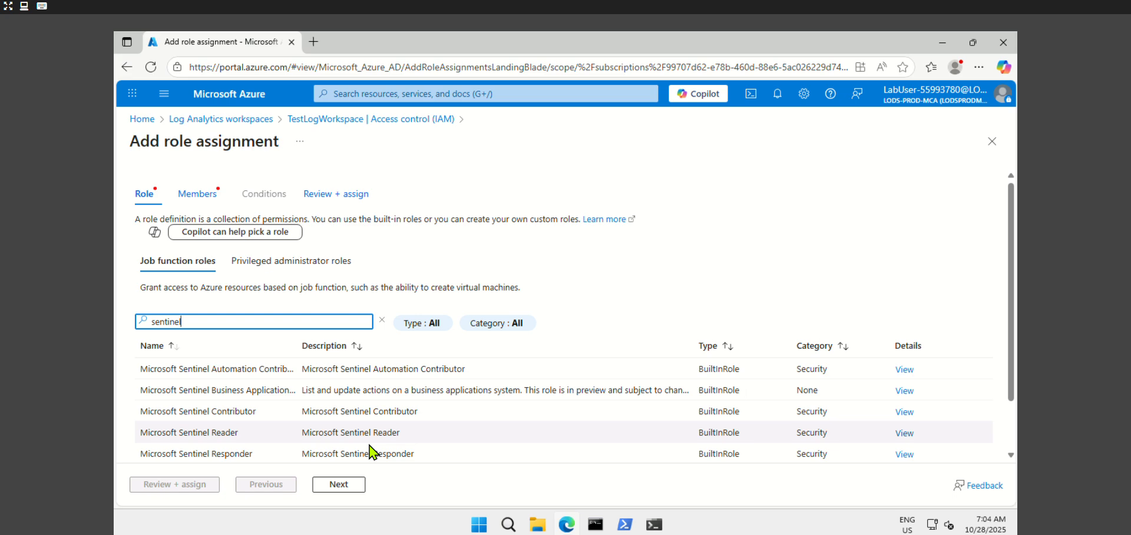
scroll(368, 426, down, 2)
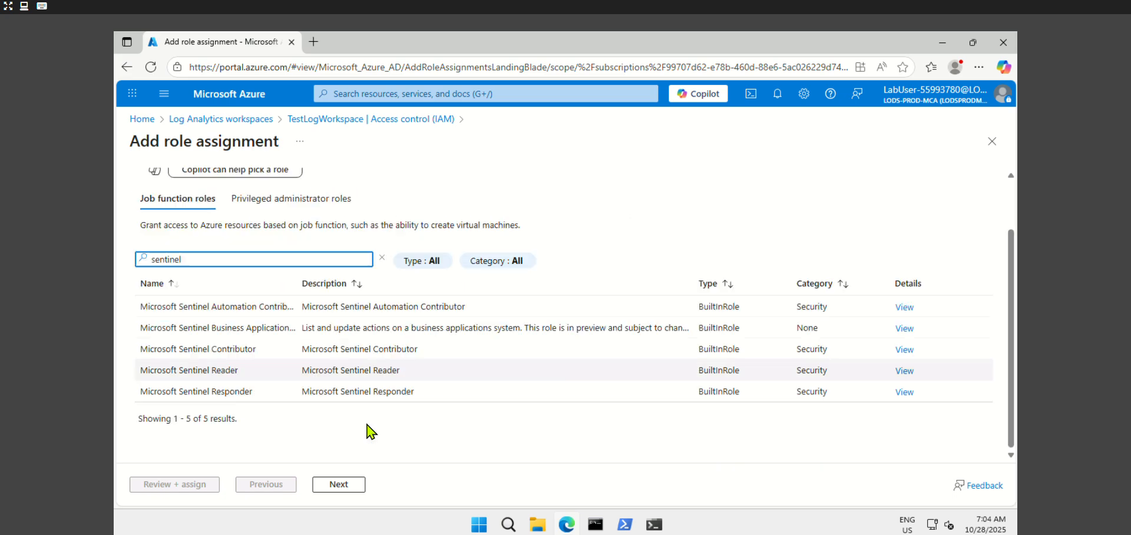
drag(299, 294, 312, 294)
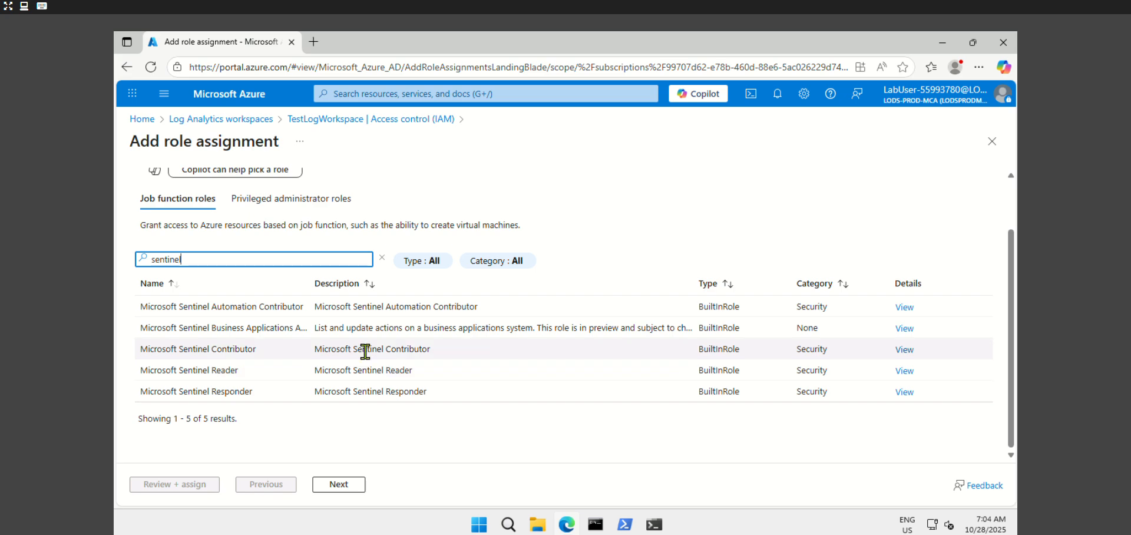
click(183, 350)
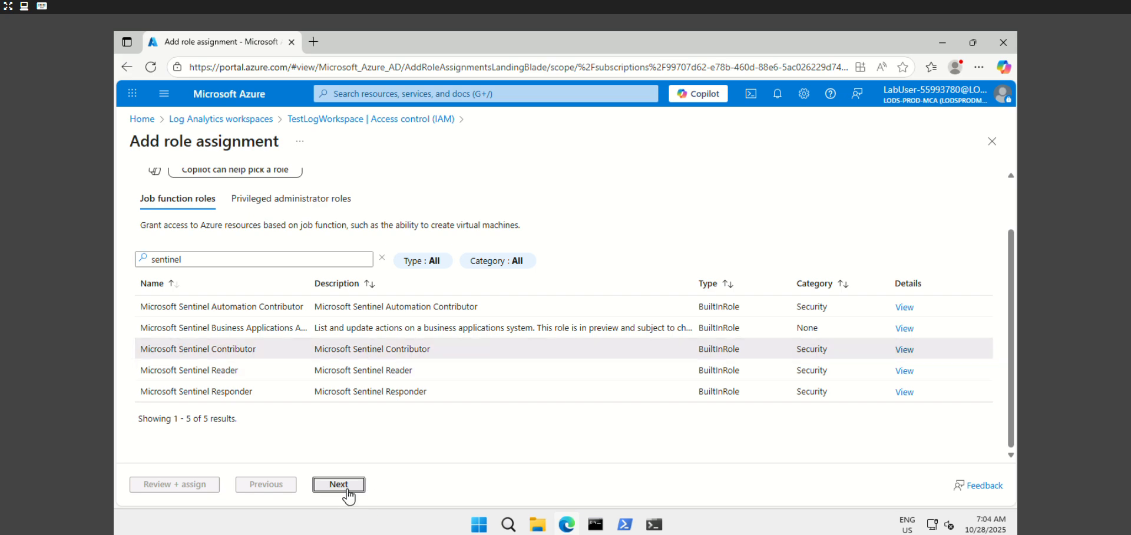
click(342, 487)
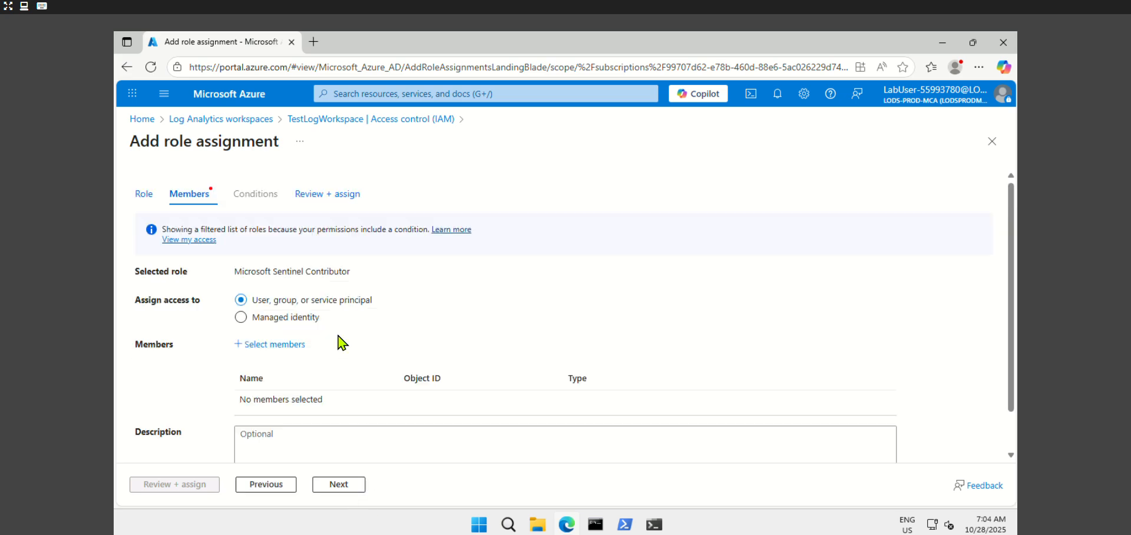
Search the member picker for the operator user's e-mail address and select that user as member
click(273, 344)
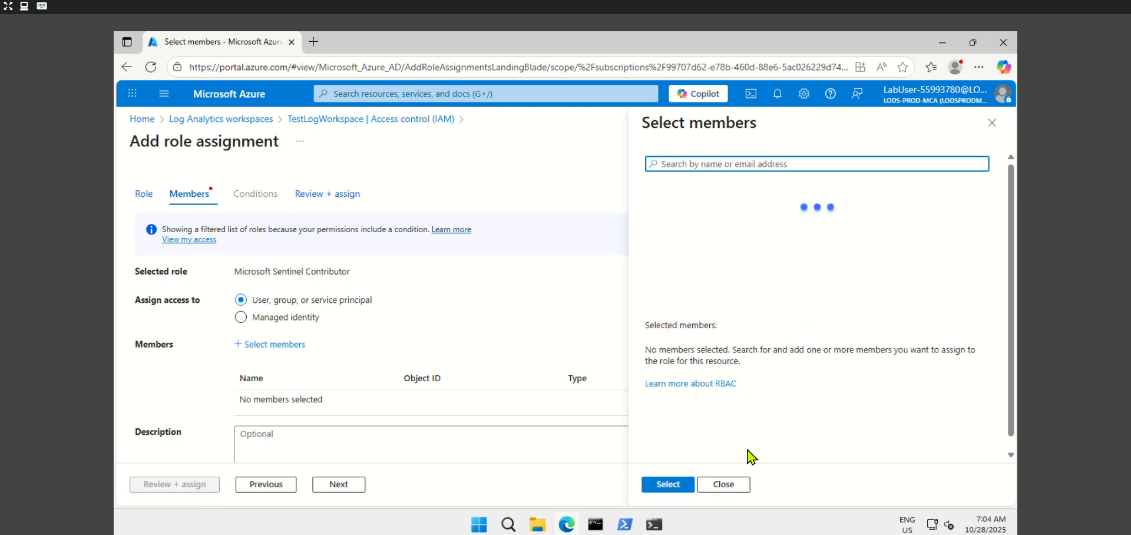
text(operat)
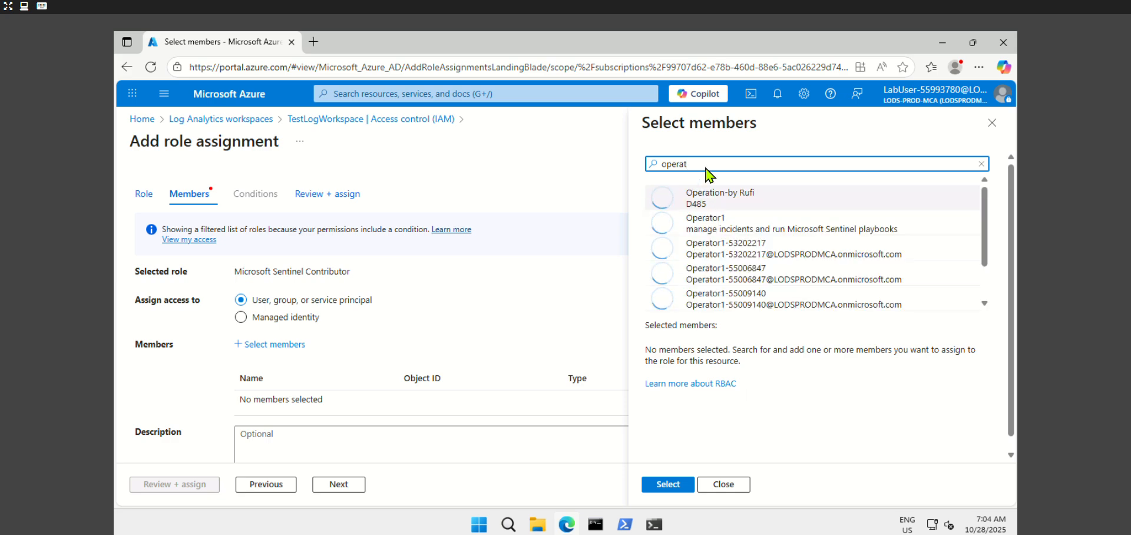
double_click(674, 163)
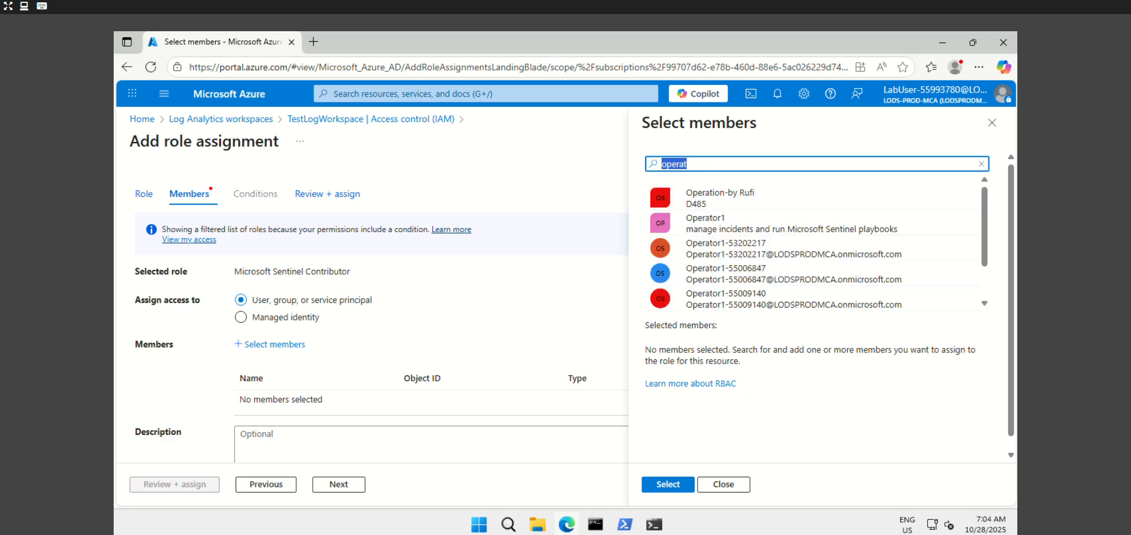
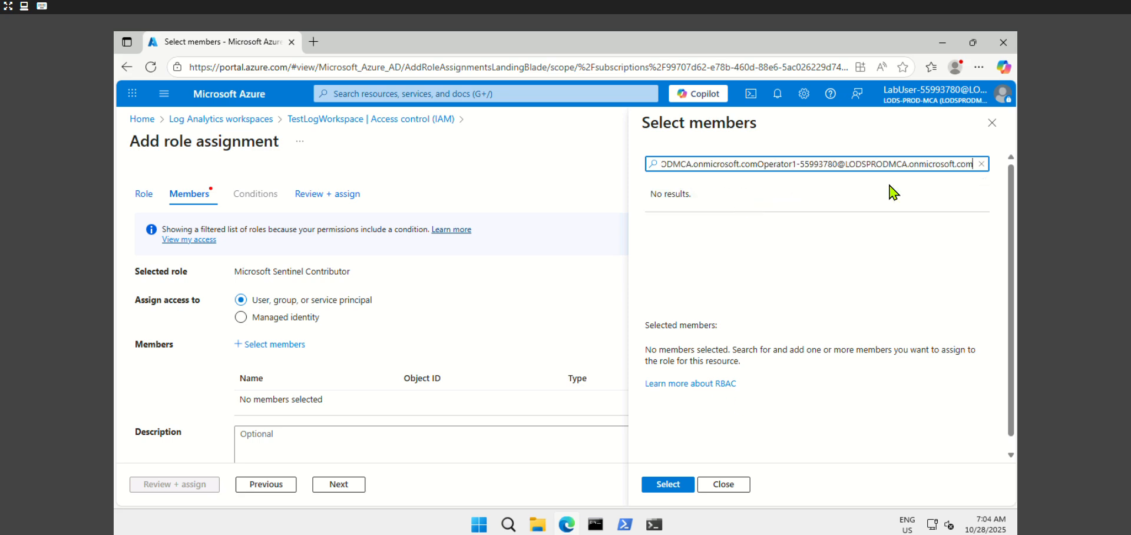
click(757, 164)
key(shift+End)
key(BackSpace)
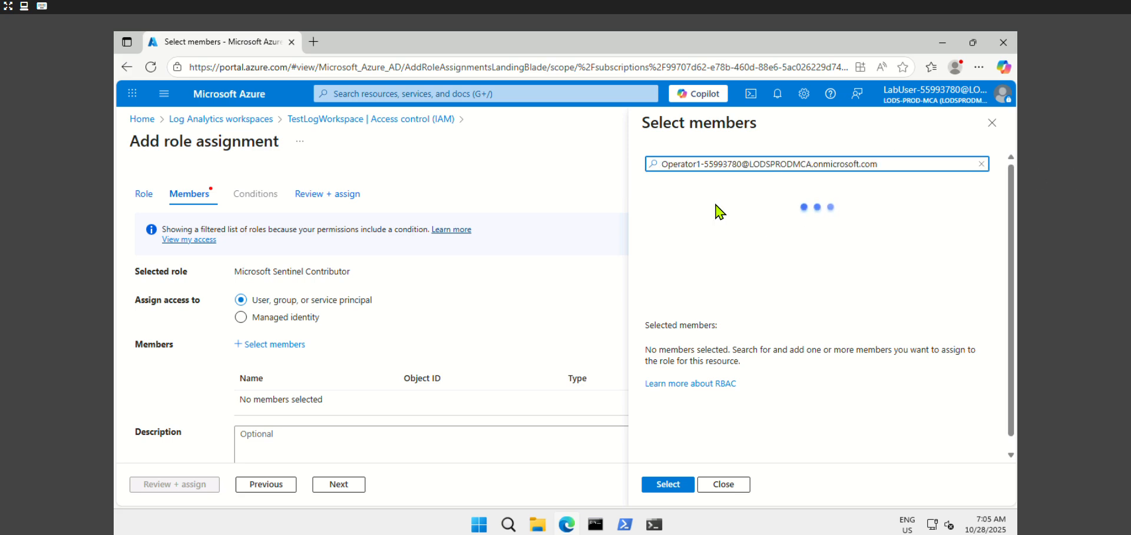
click(716, 202)
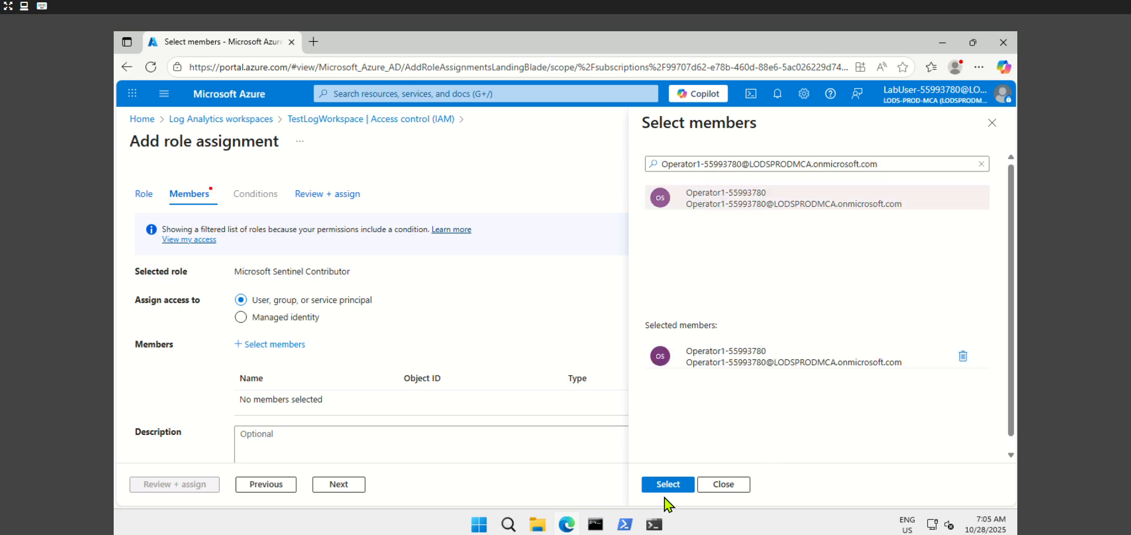
click(666, 484)
scroll(398, 406, down, 2)
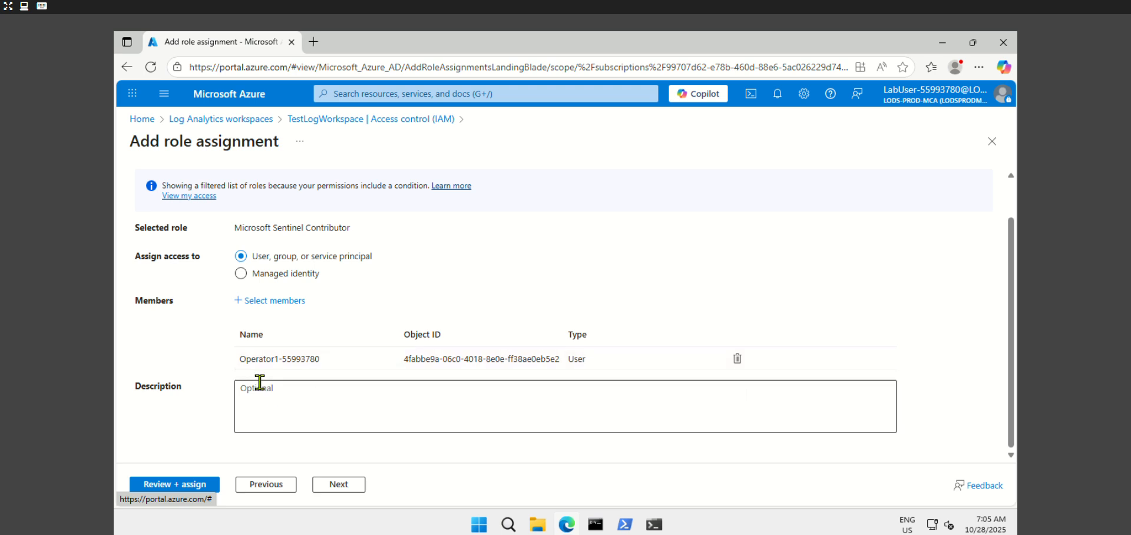
Review and submit the Microsoft Sentinel Contributor assignment for the operator user
click(192, 486)
click(150, 487)
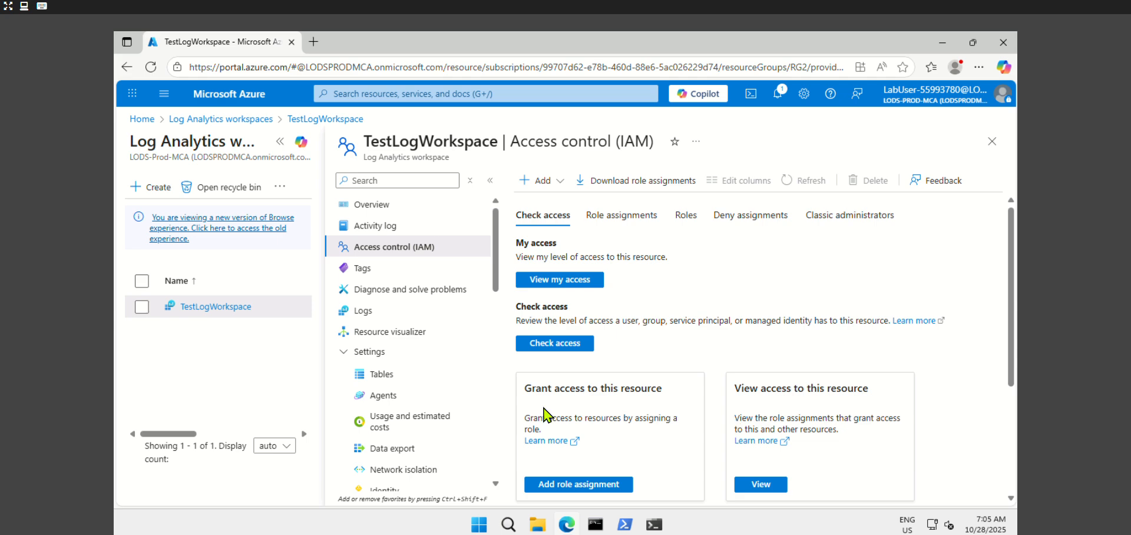
Change TestLogWorkspace's data retention from 30 to 180 days under Usage and estimated costs
click(412, 420)
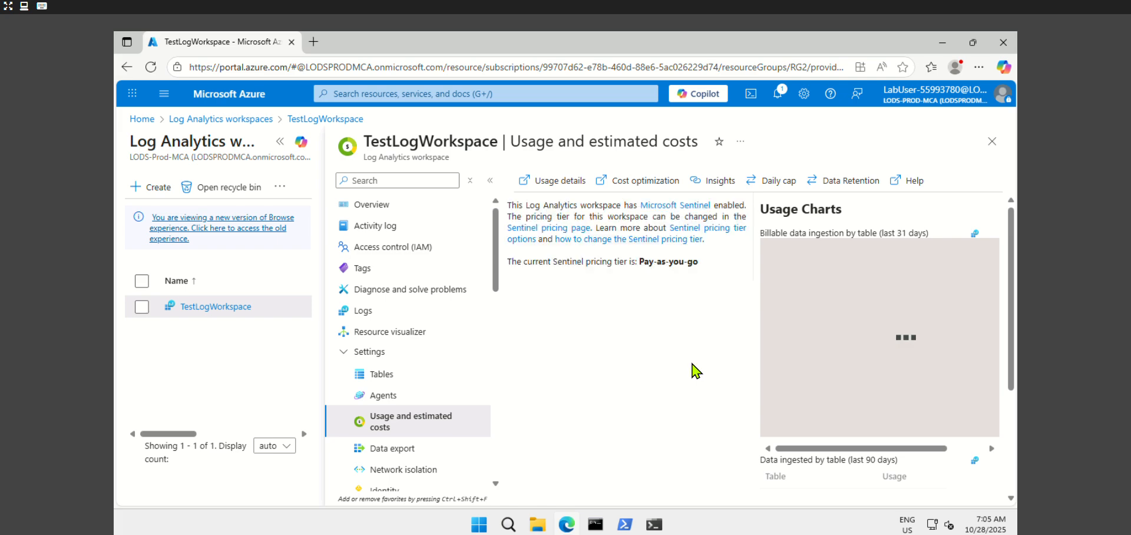
click(848, 183)
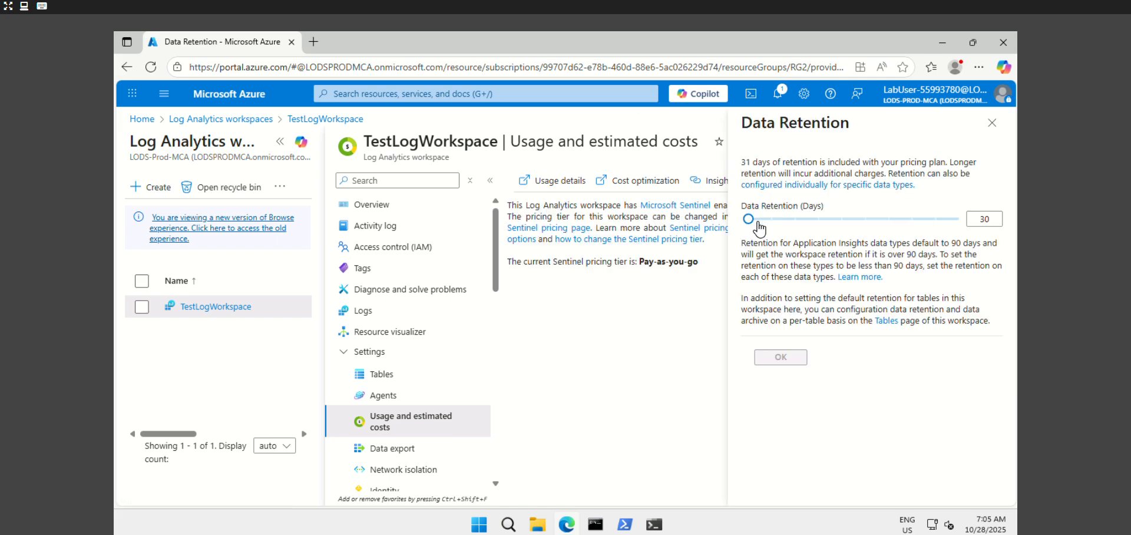
double_click(987, 213)
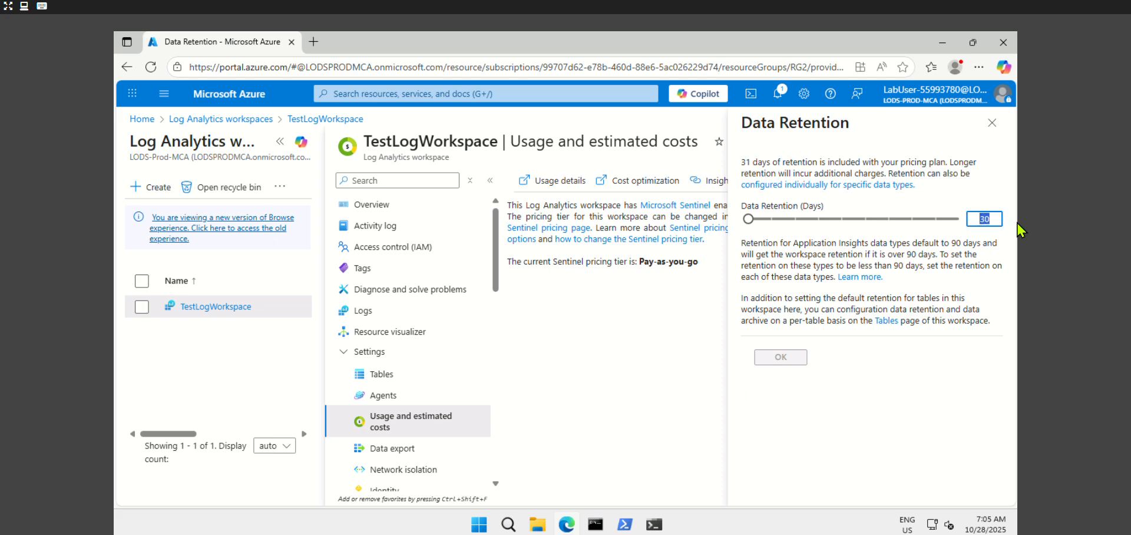
text(180)
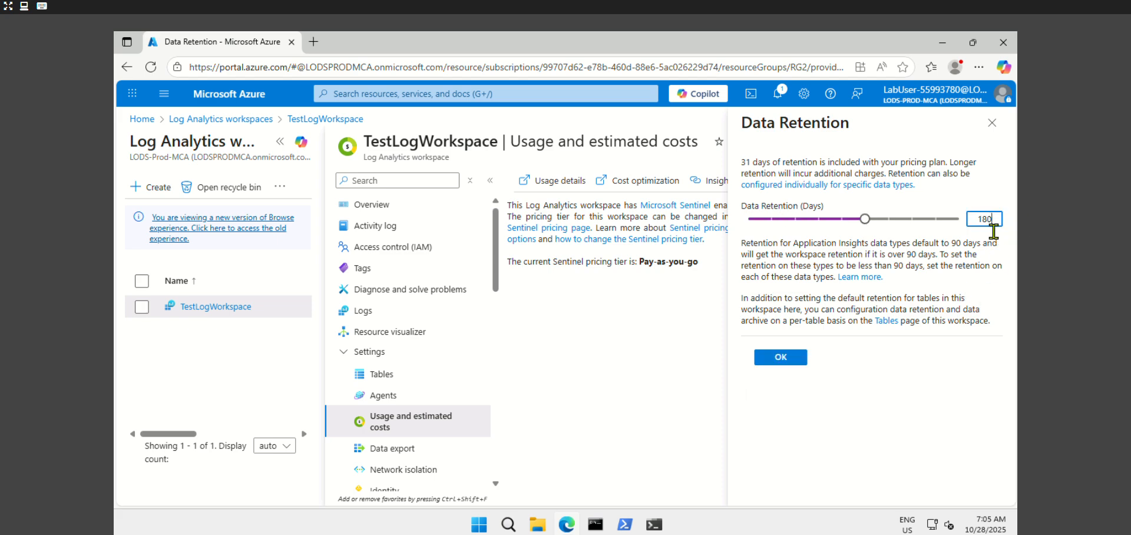
click(774, 358)
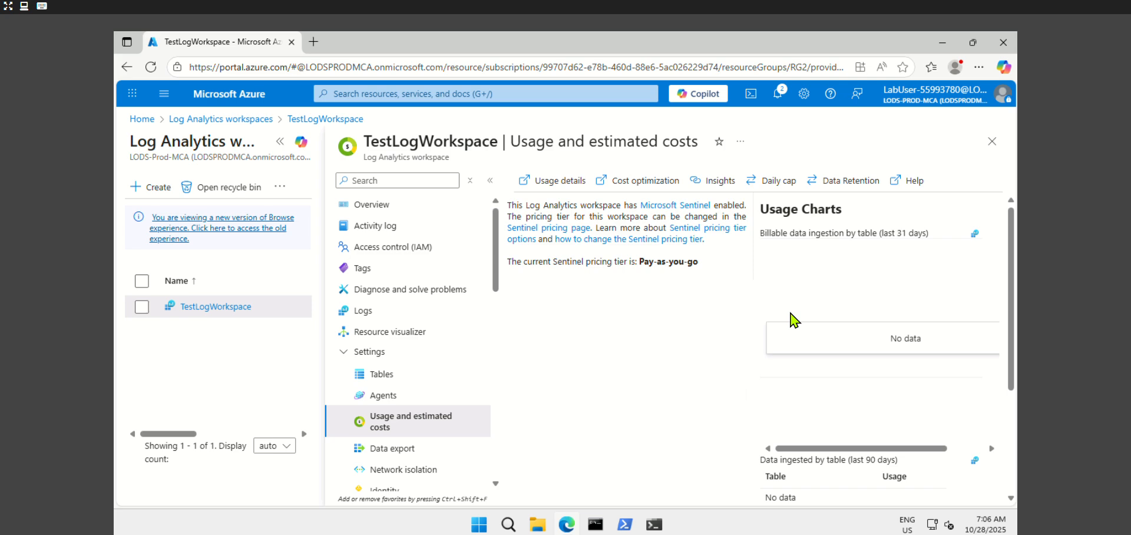
click(790, 187)
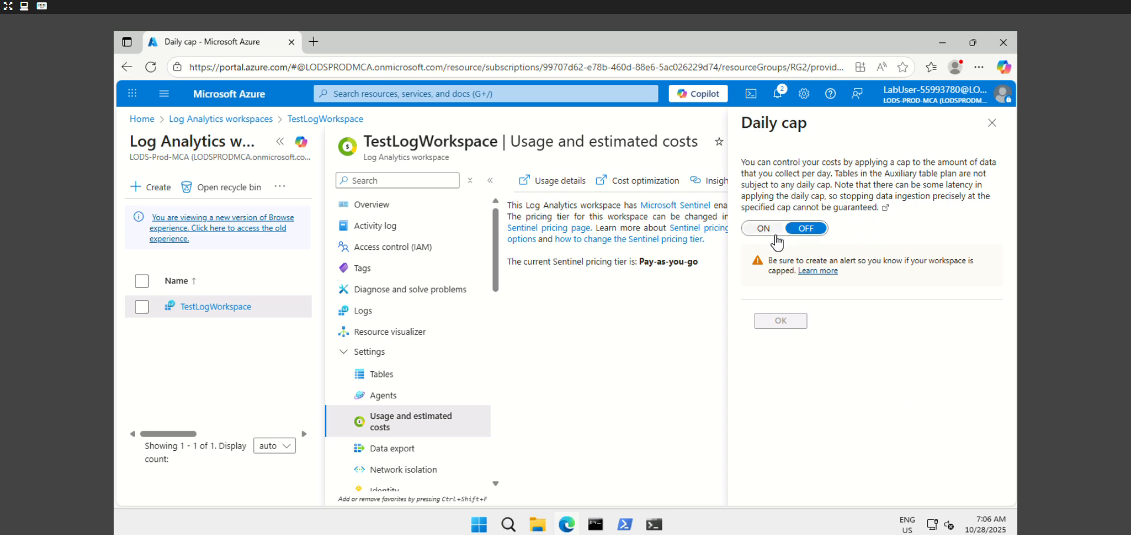
click(992, 123)
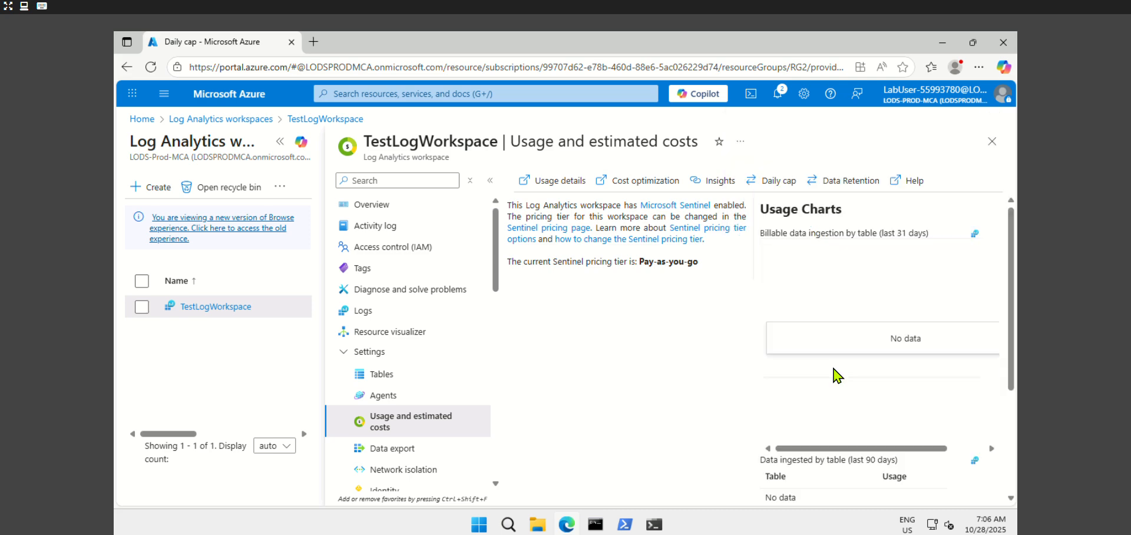